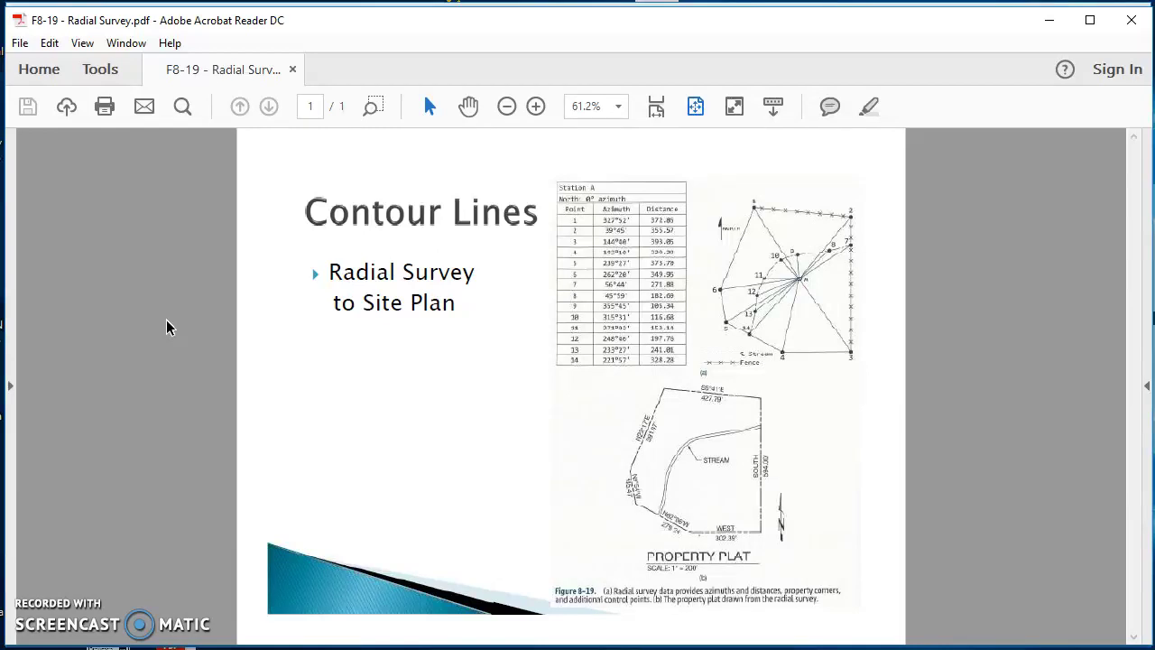
- Minimize Acrobat Reader so the Civil 3D drawing F8-19 comes forward
click(1051, 26)
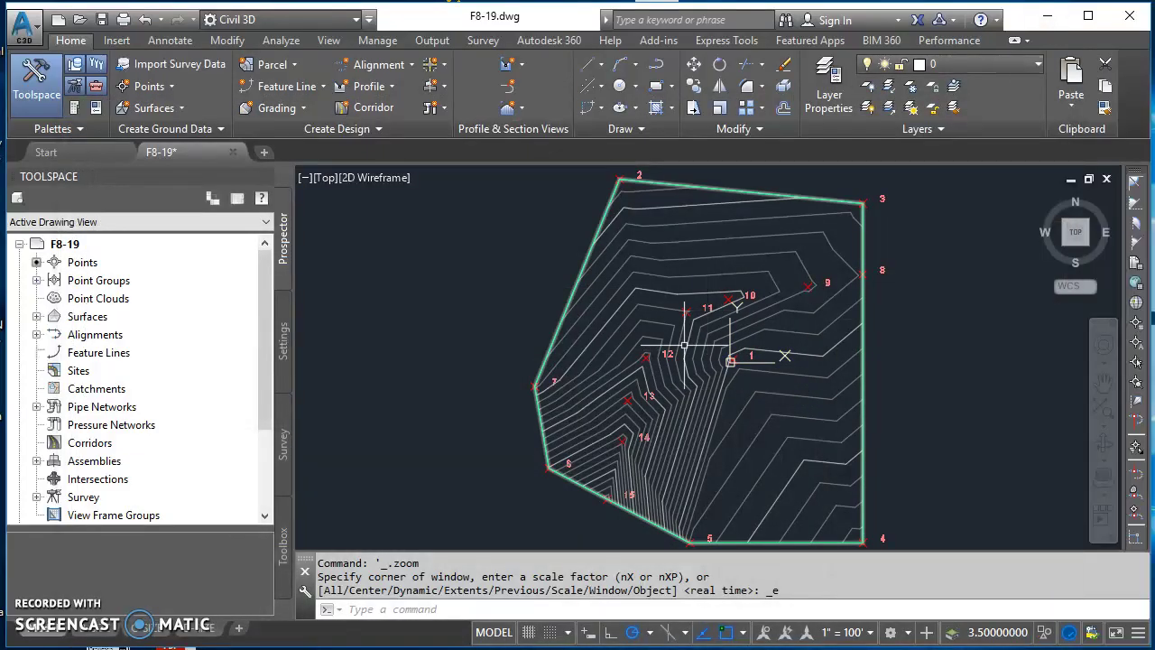
- In Prospector, expand Surfaces > F8-19 > Definition and select the Edits collection
mouse_move(727, 348)
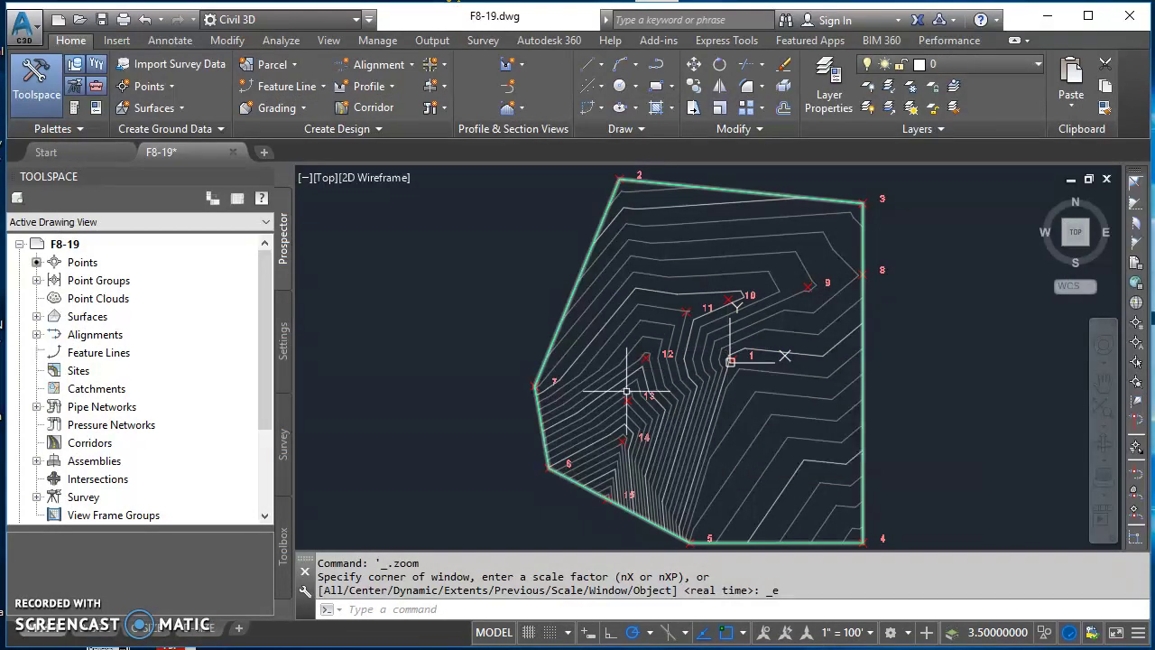
scroll(620, 407, up, 2)
scroll(621, 417, down, 2)
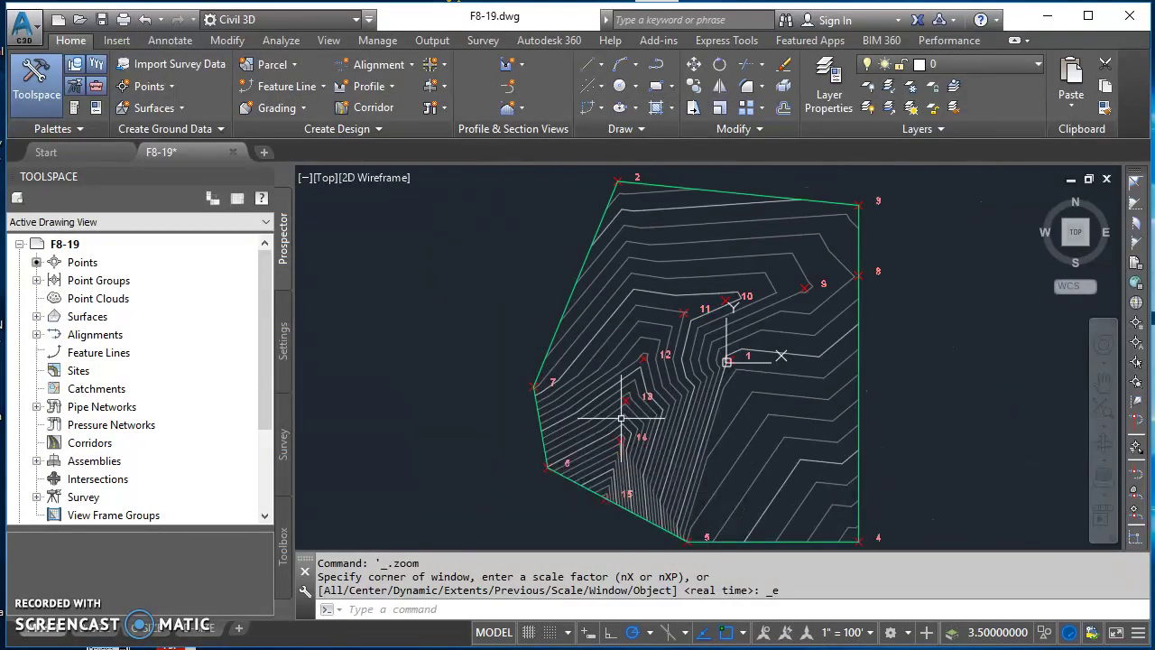
mouse_move(621, 418)
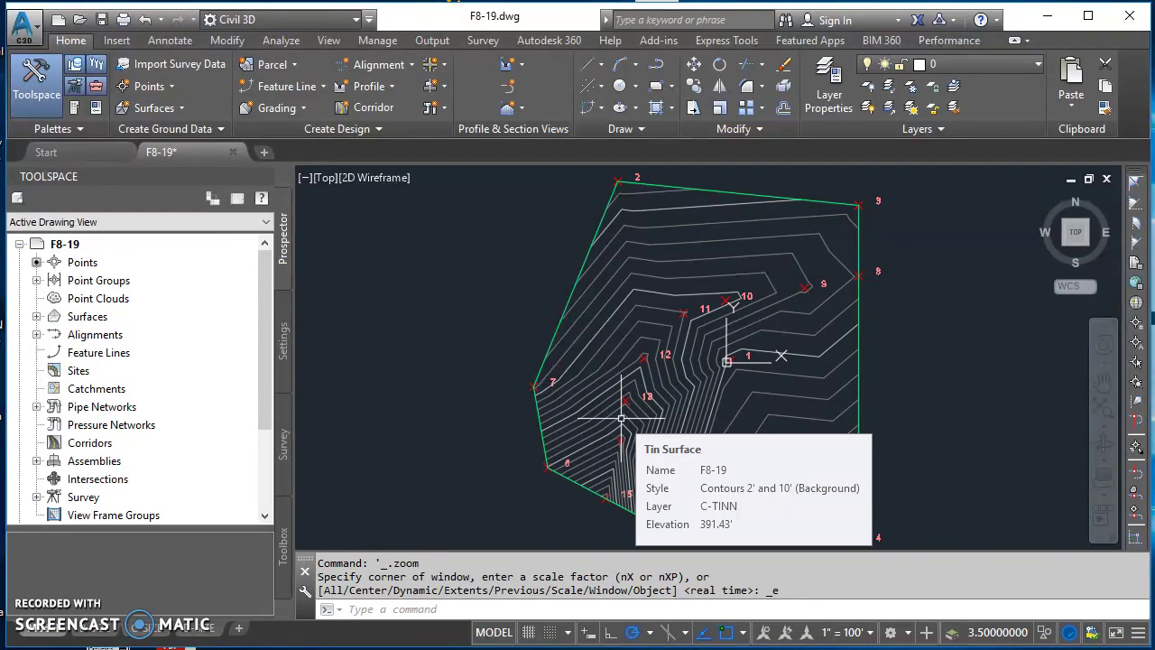
scroll(464, 279, up, 1)
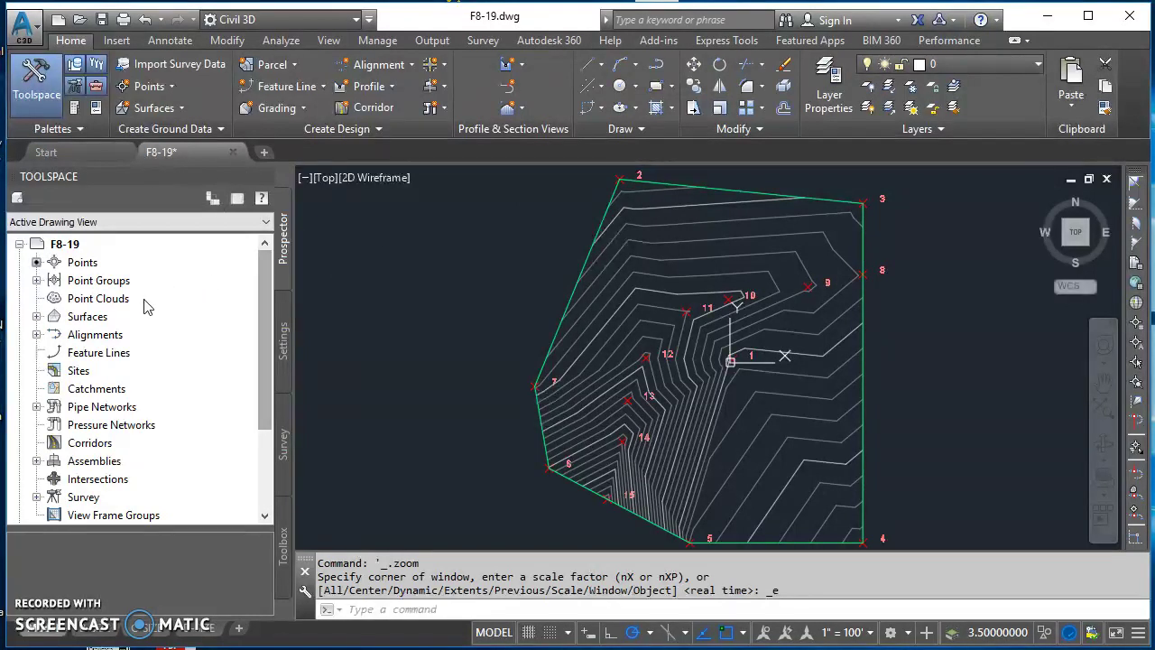
click(36, 317)
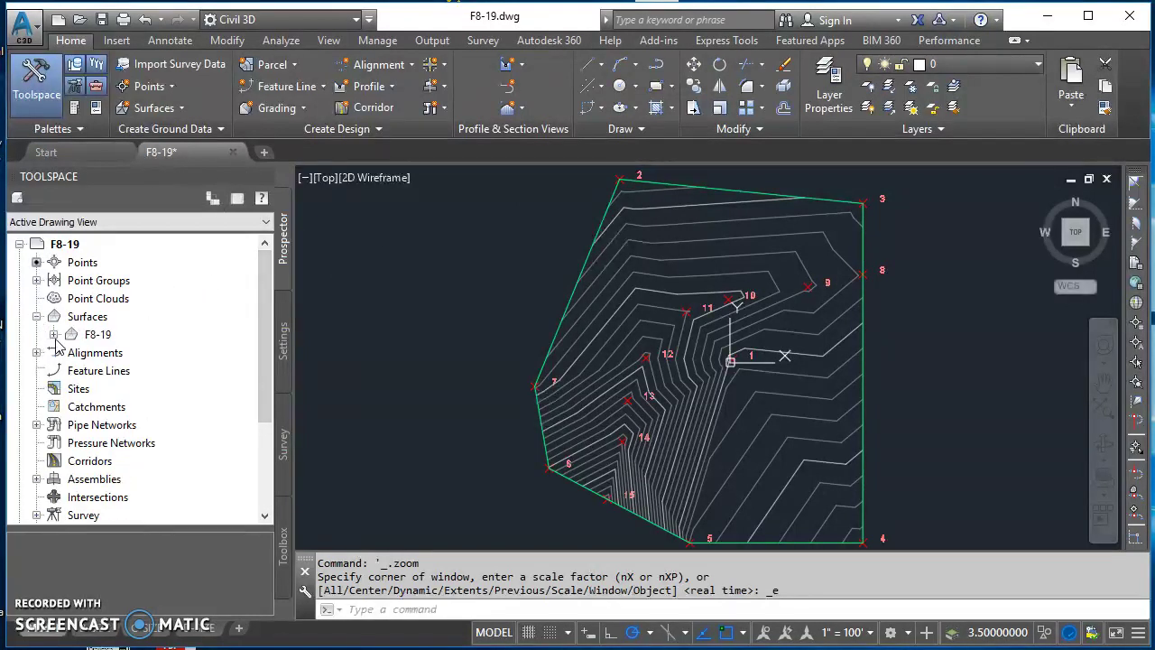
click(54, 334)
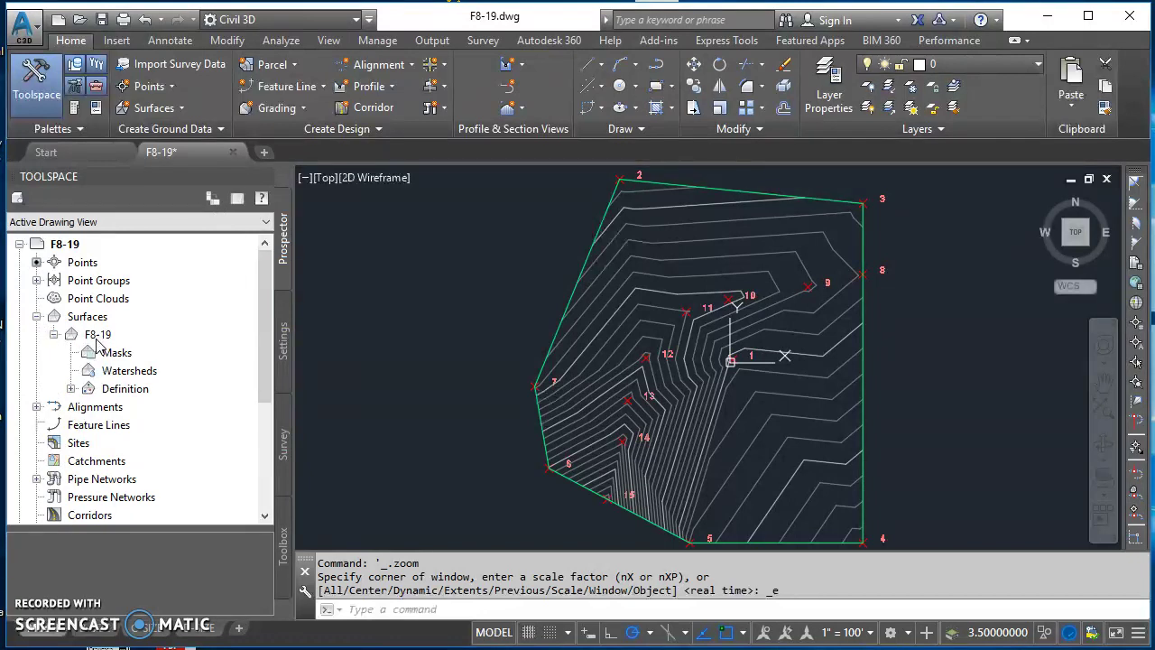
click(71, 389)
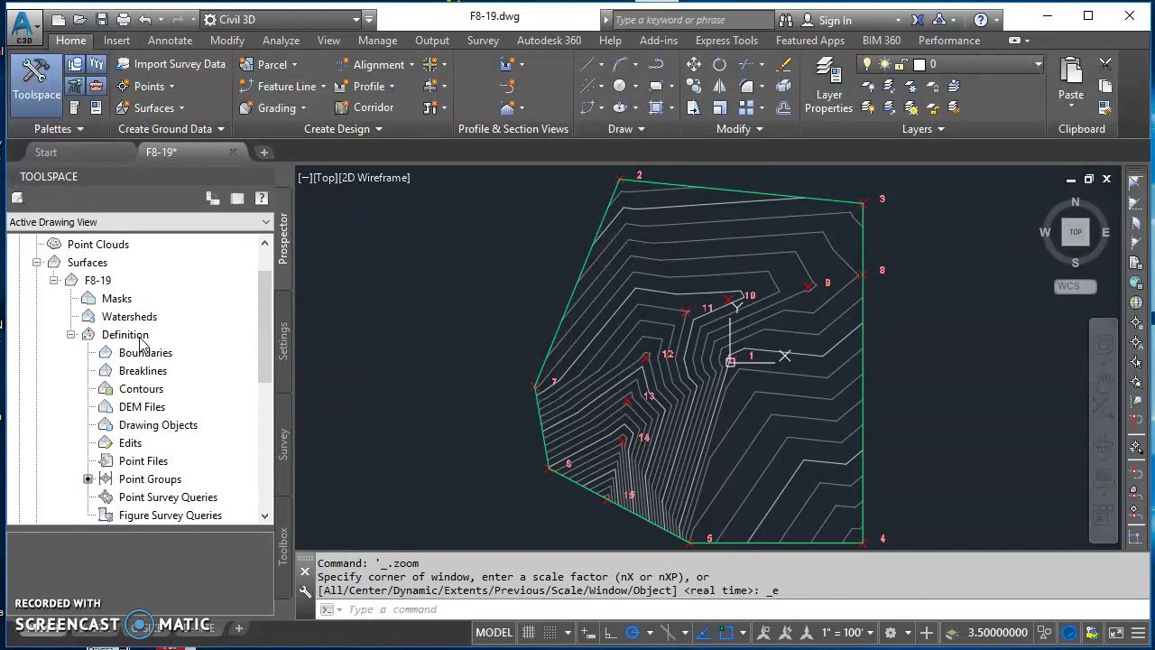
scroll(140, 335, down, 1)
click(131, 389)
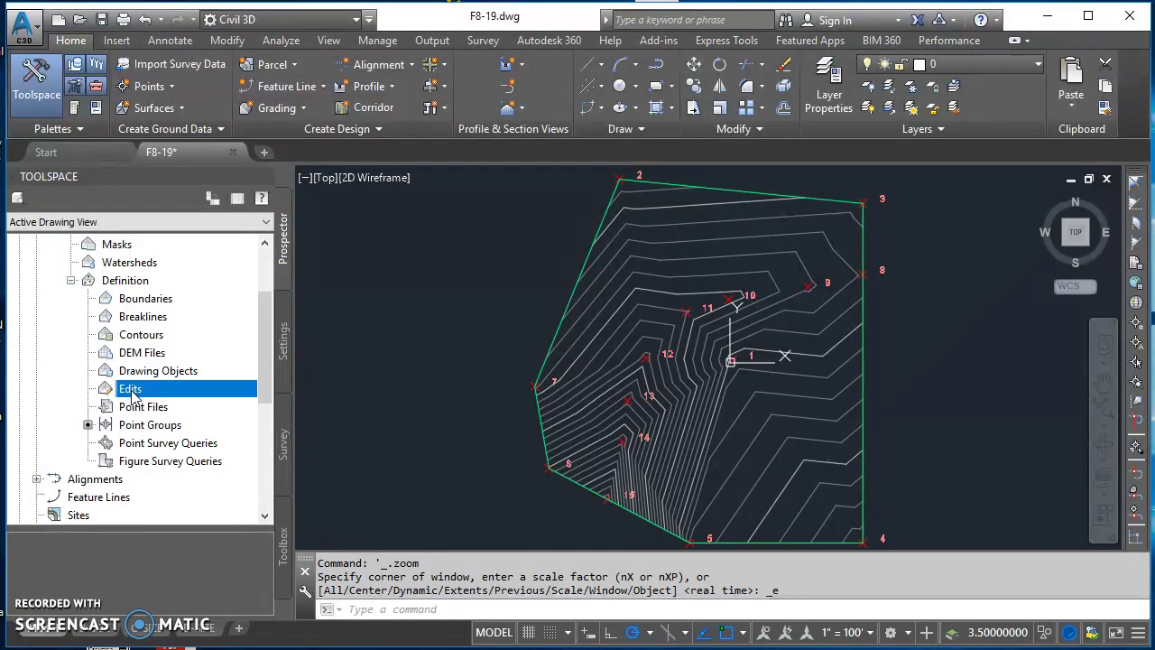
- Start a Smooth Surface edit on F8-19 and begin picking its output region
right_click(133, 396)
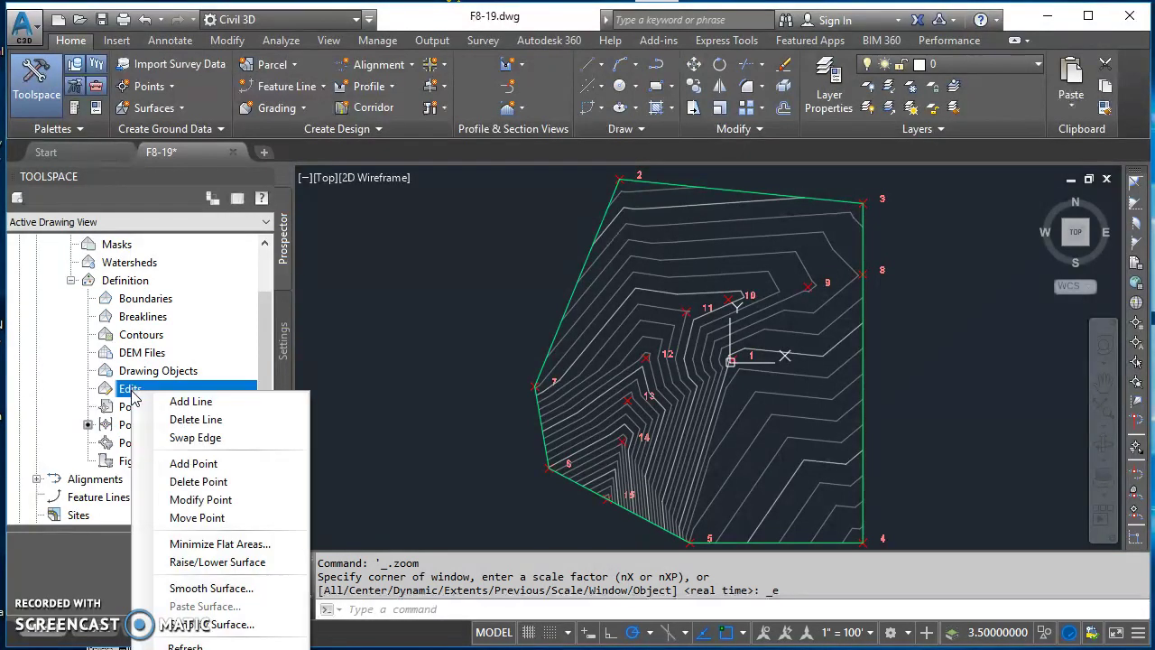
click(207, 589)
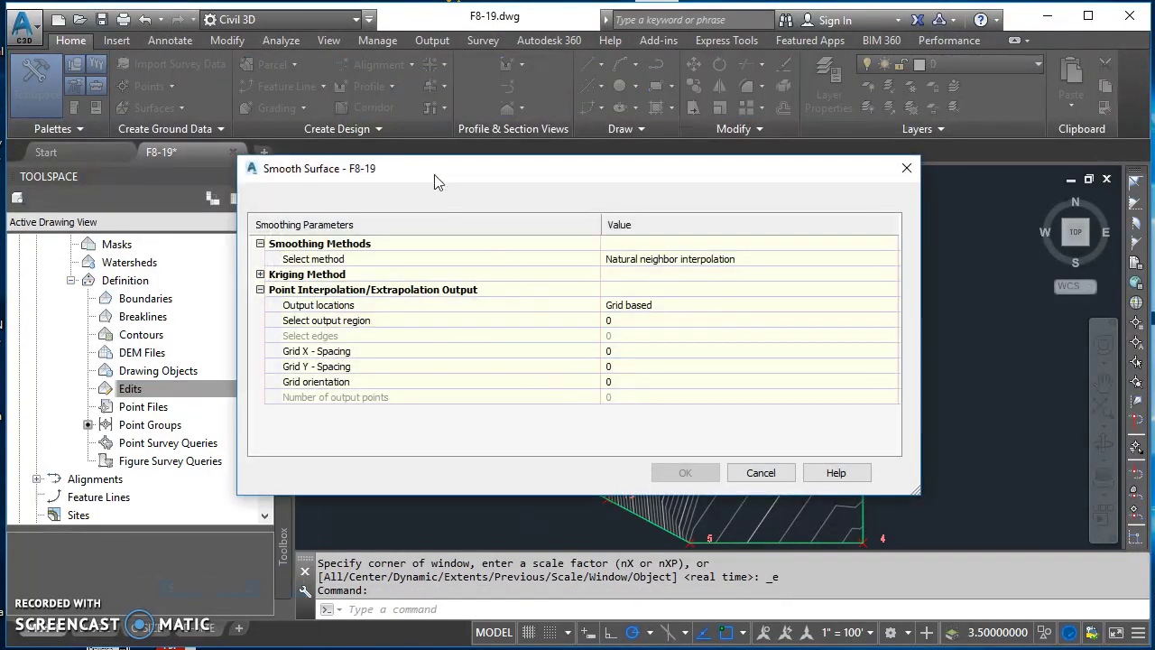
drag(430, 174, 393, 163)
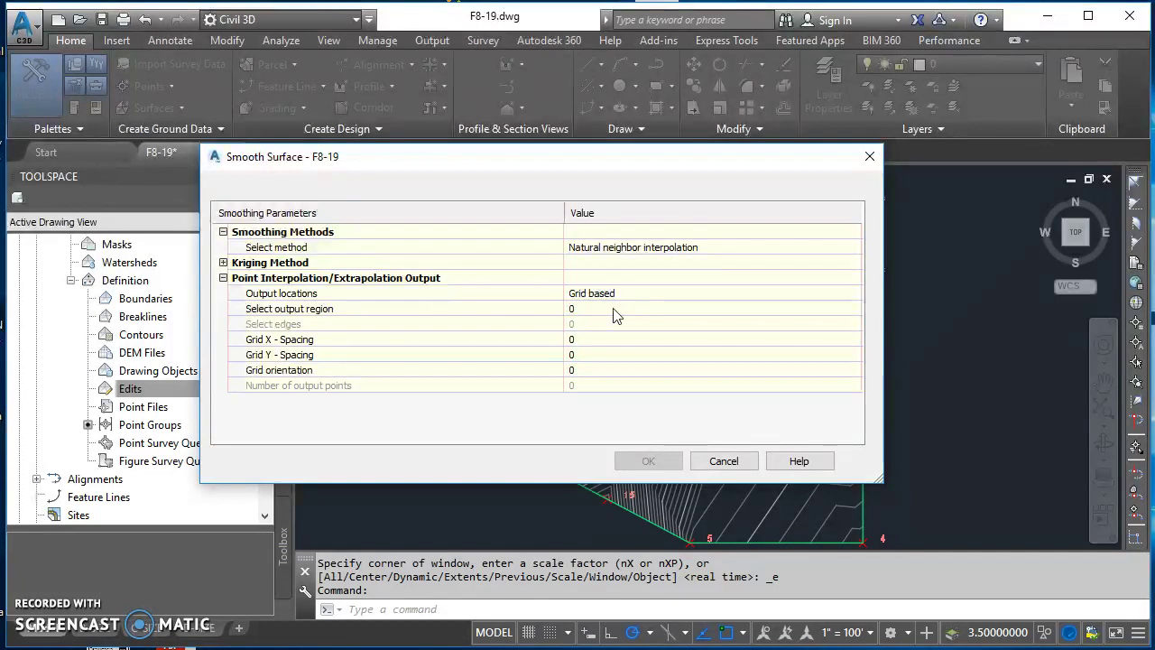
click(593, 311)
click(853, 311)
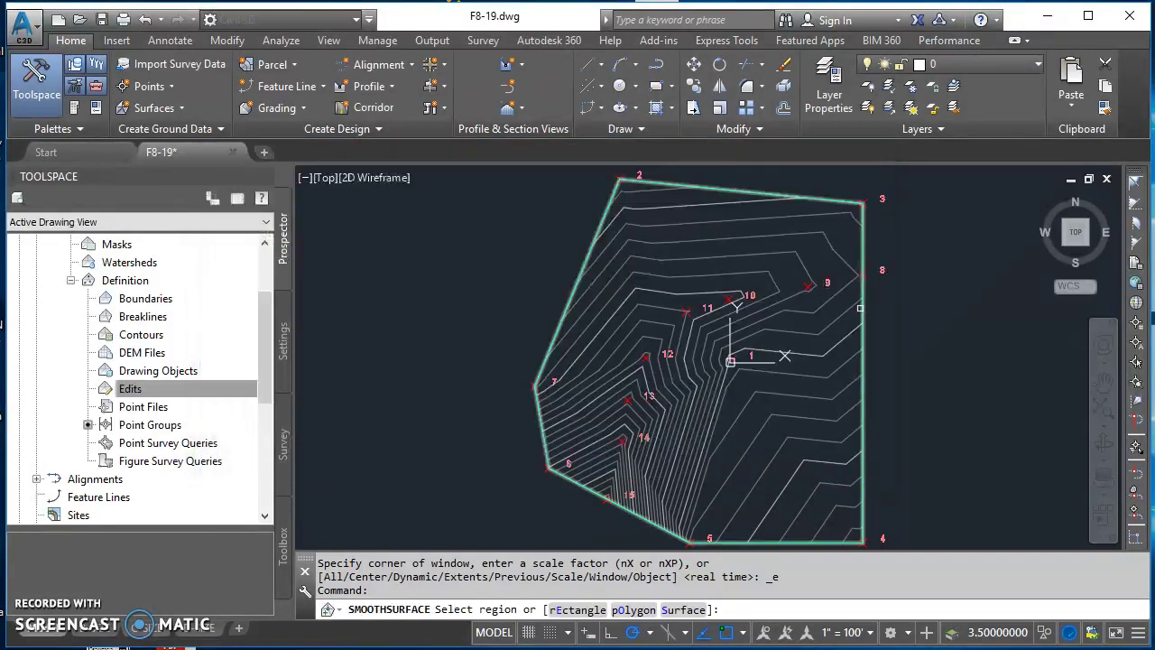
- Smooth F8-19 over the entire surface with Grid X and Grid Y spacing of 10
click(668, 611)
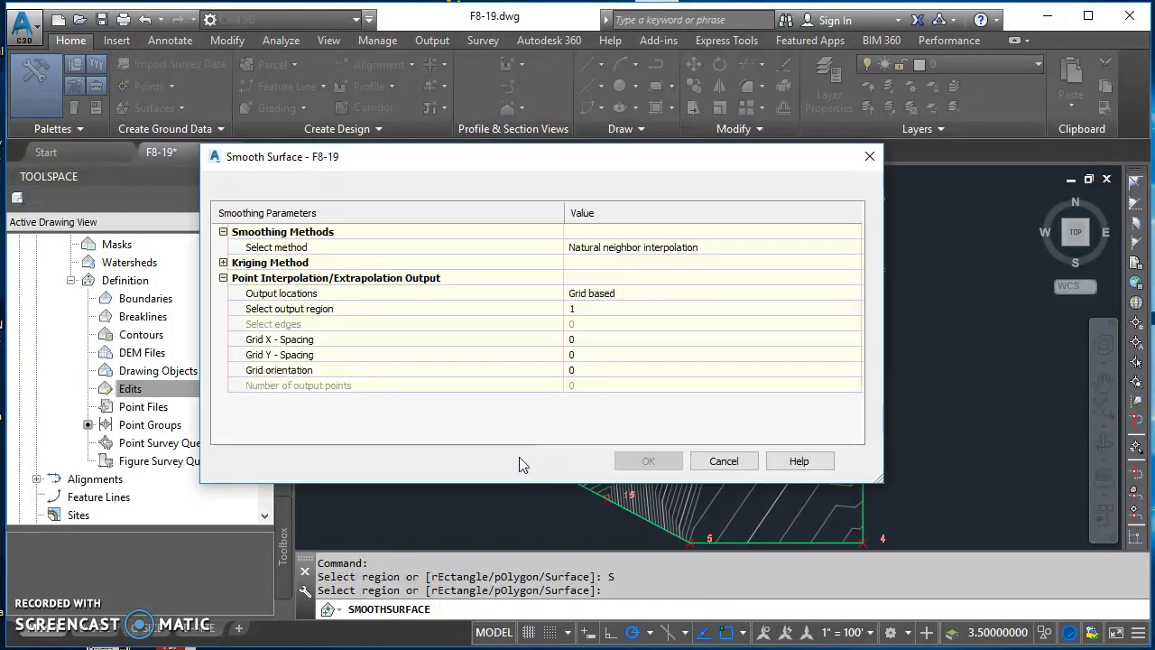
click(582, 339)
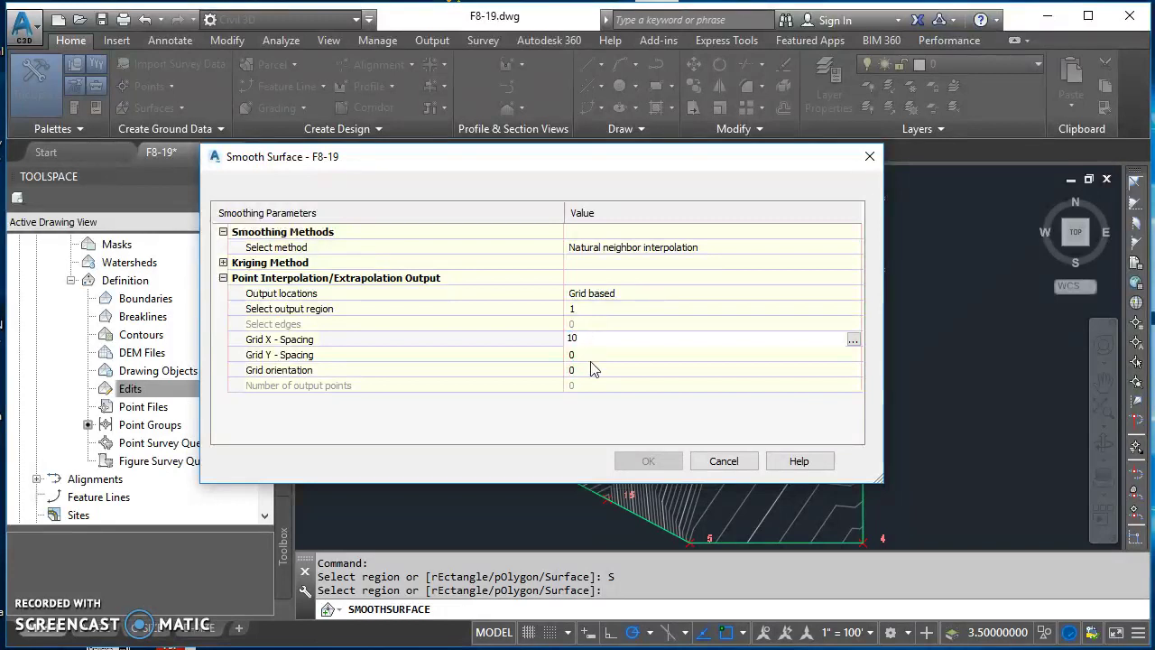
text(10)
key(Return)
click(584, 355)
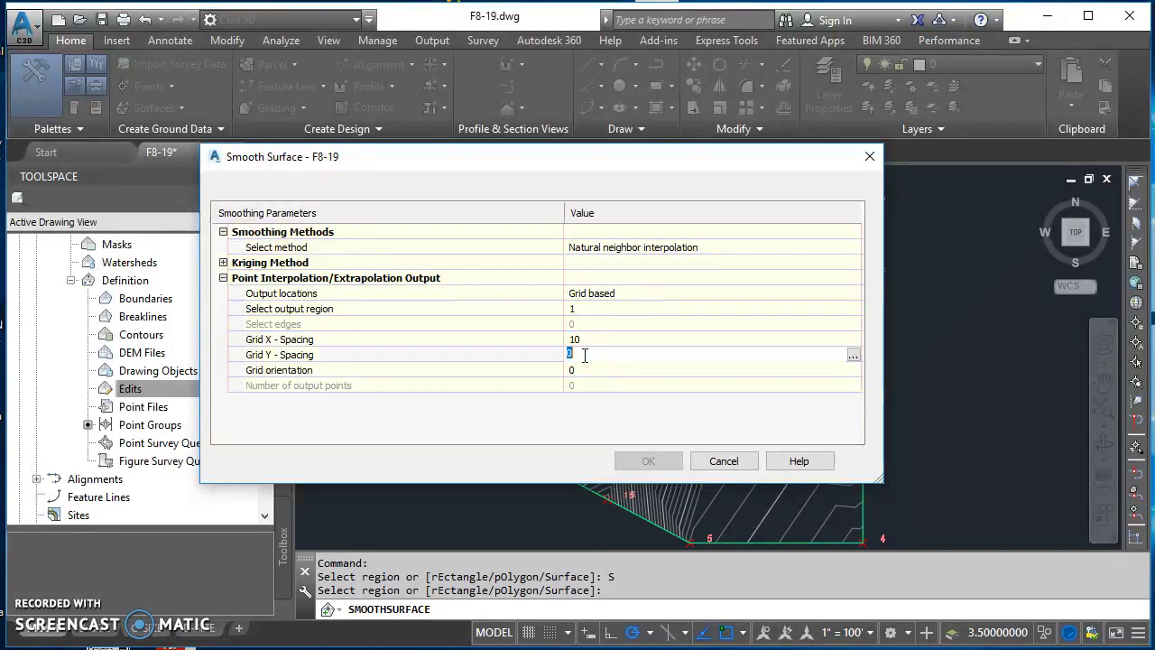
key(Return)
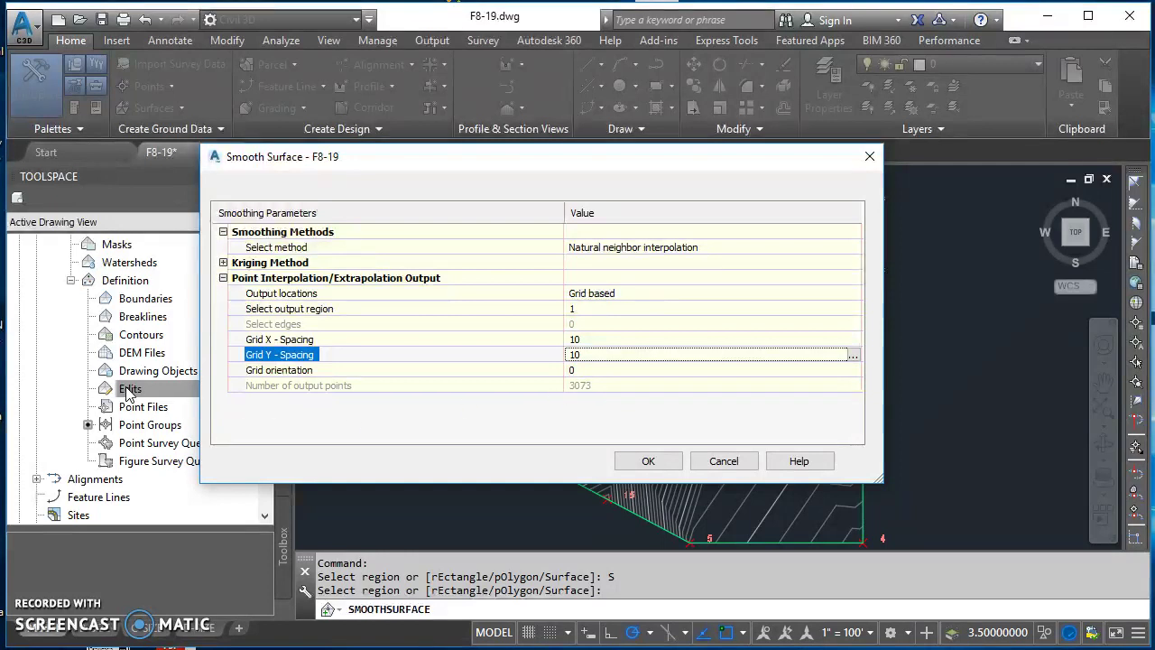
click(648, 461)
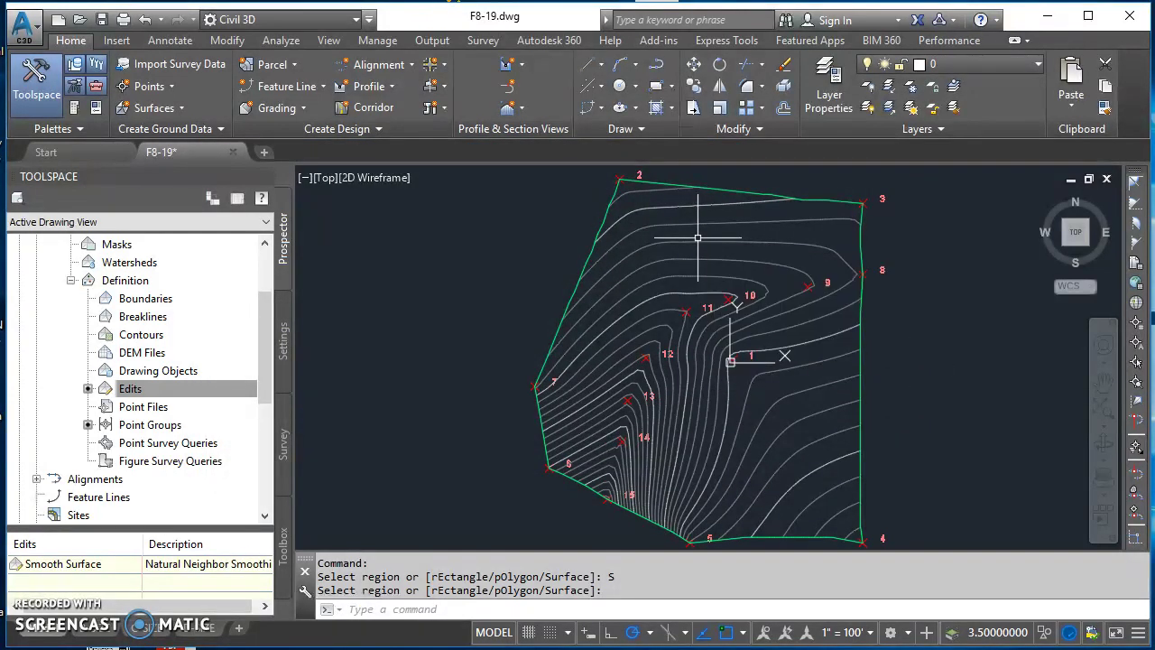
scroll(708, 234, up, 2)
mouse_move(746, 258)
middle_down()
mouse_move(725, 320)
mouse_move(583, 229)
mouse_move(668, 320)
middle_up()
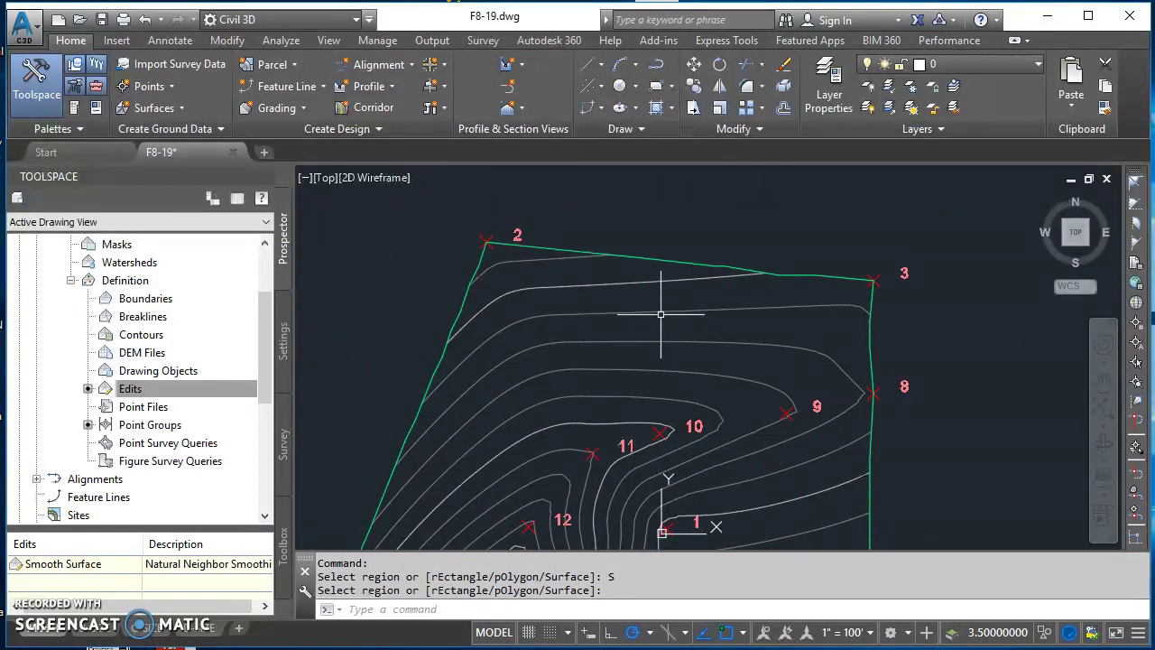
scroll(496, 240, up, 1)
scroll(508, 238, down, 1)
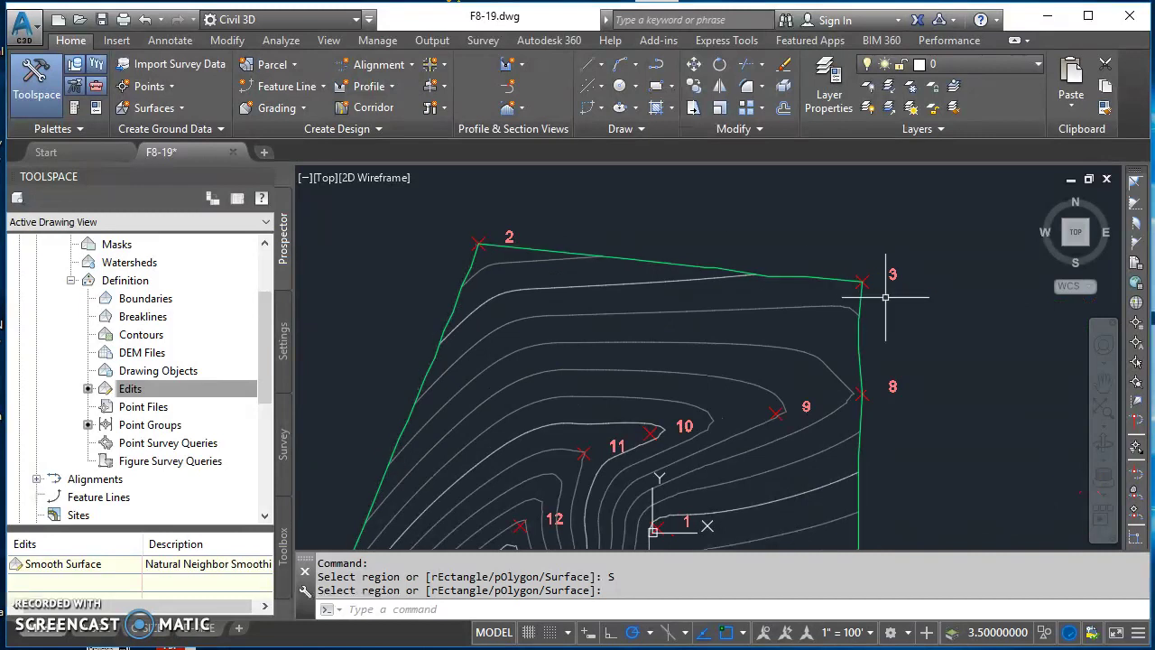
scroll(883, 407, down, 3)
scroll(857, 379, up, 2)
scroll(735, 334, down, 2)
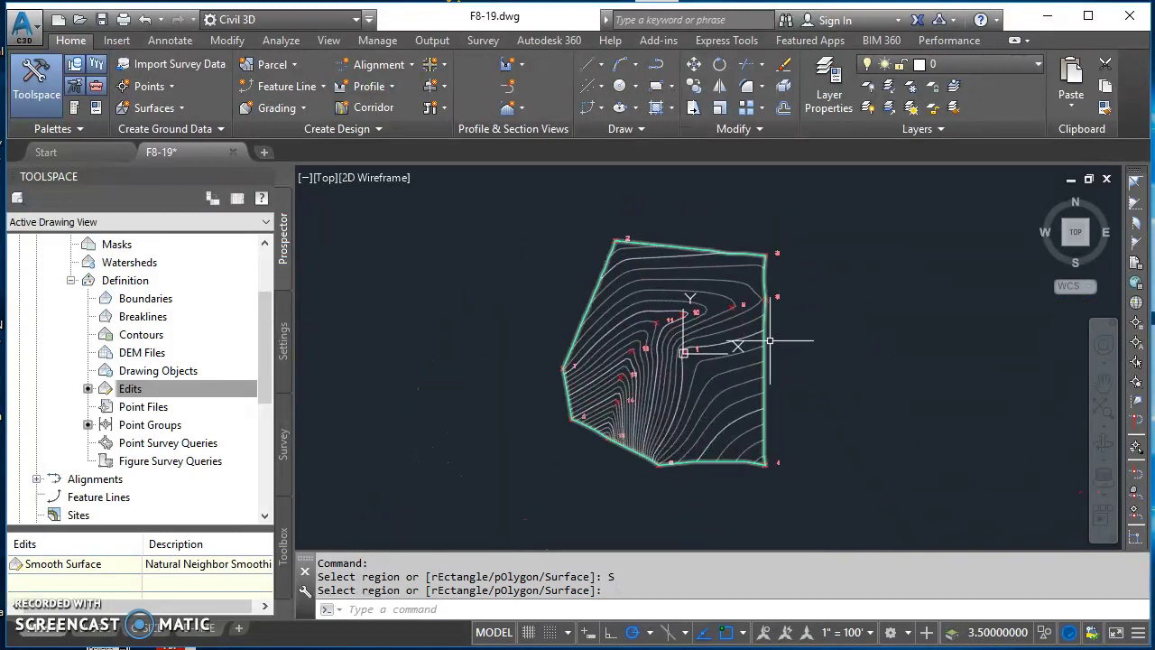
scroll(767, 252, up, 2)
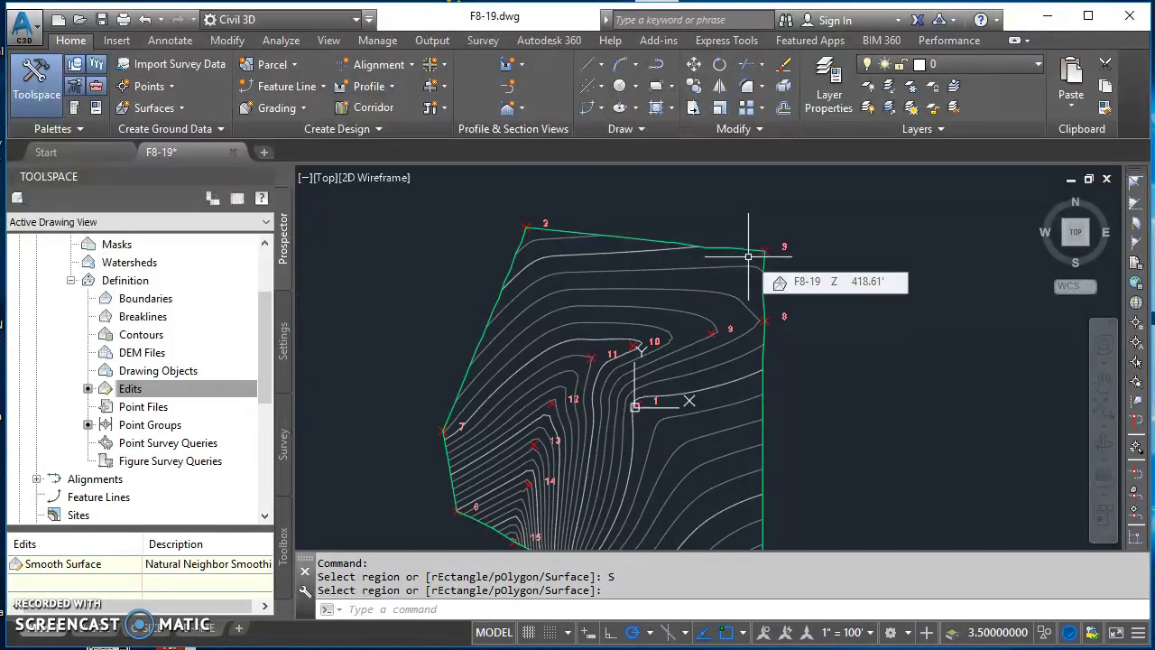
scroll(627, 285, up, 2)
scroll(586, 290, up, 2)
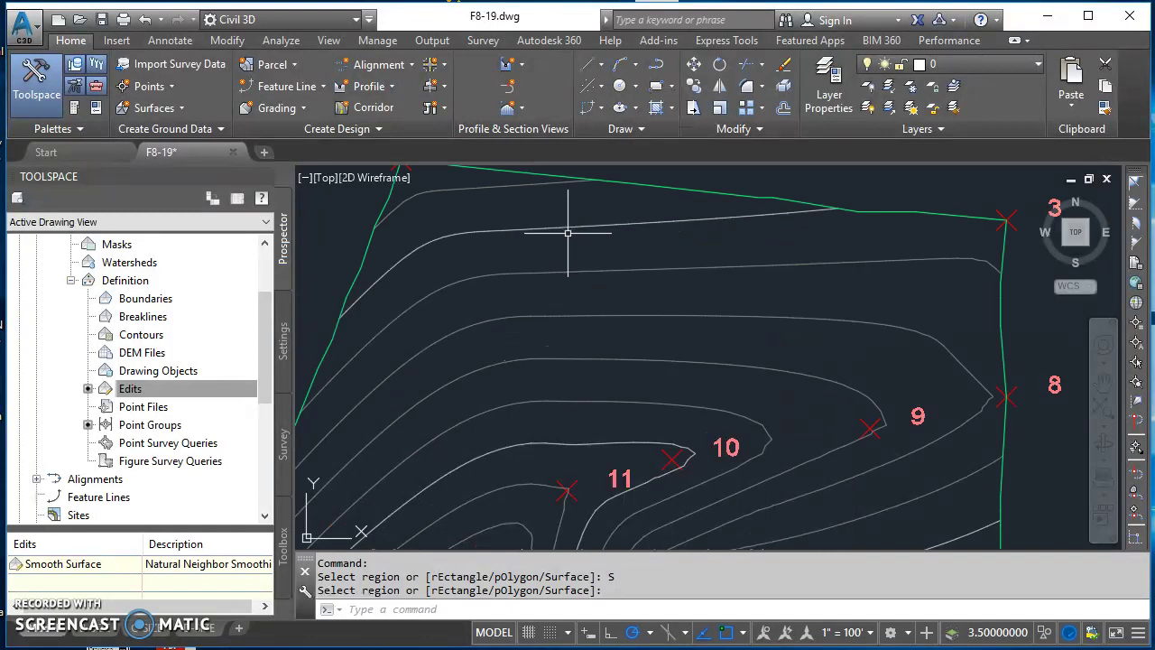
- Open Add Surface Labels and set the label type to Contour - Single
click(164, 42)
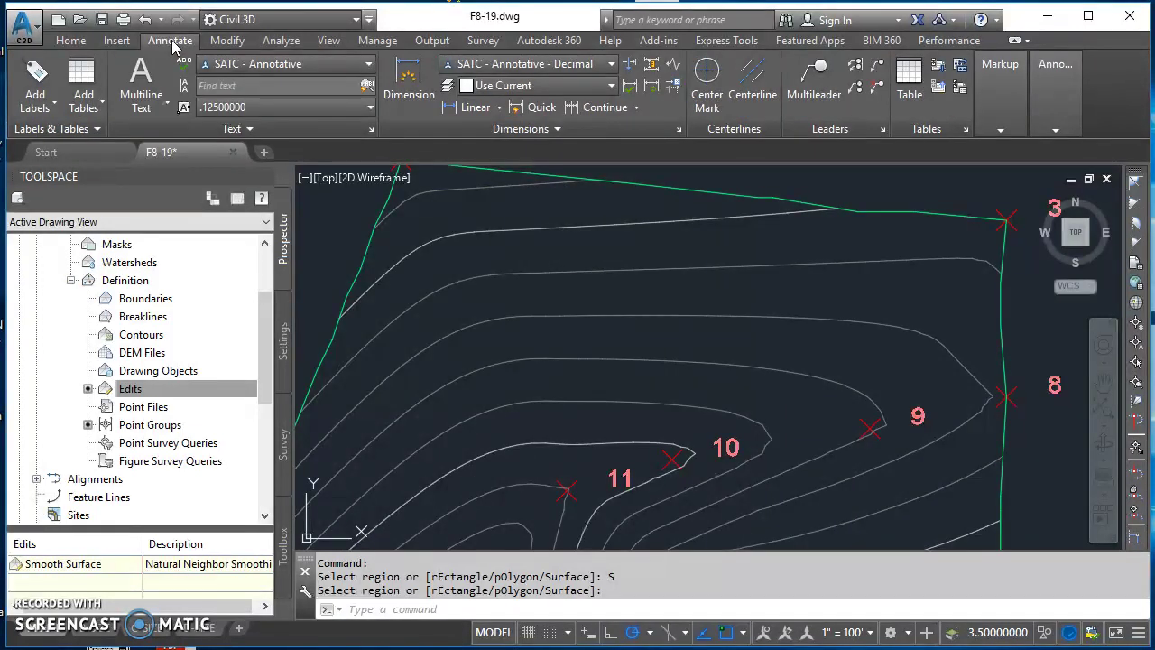
click(41, 106)
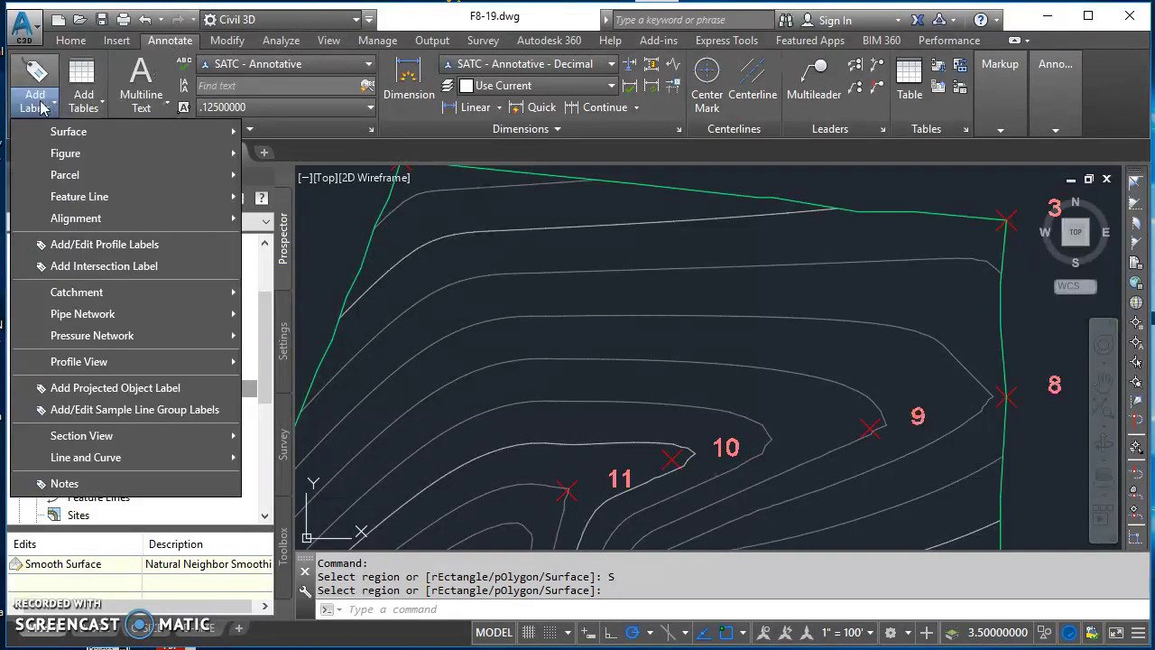
mouse_move(70, 133)
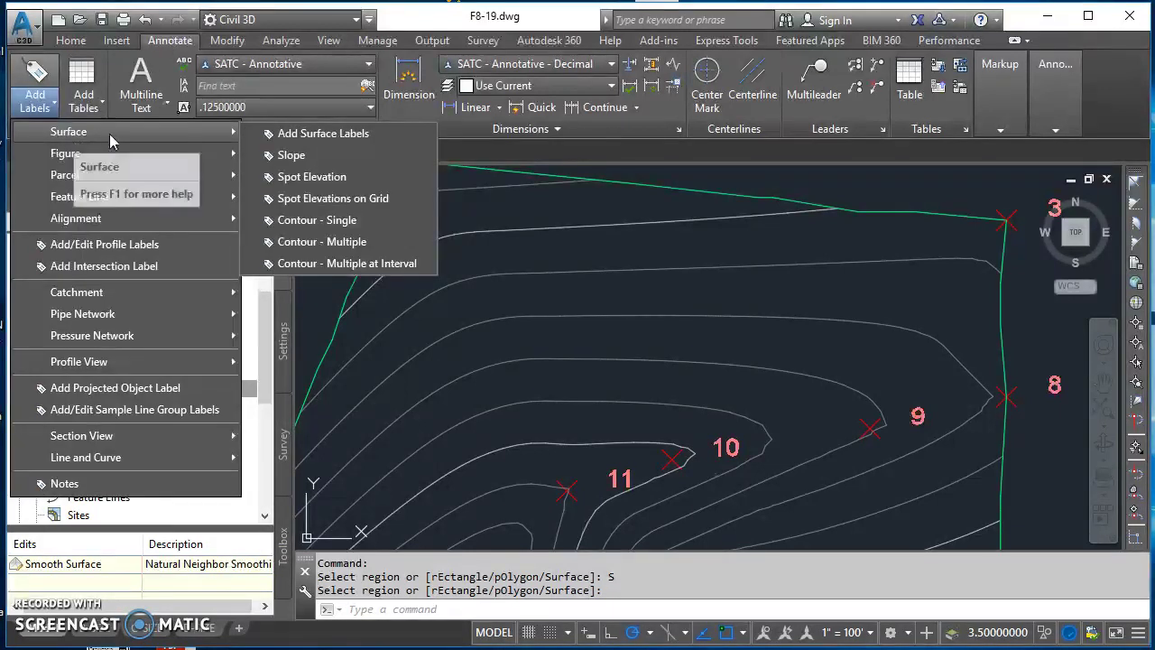
click(325, 134)
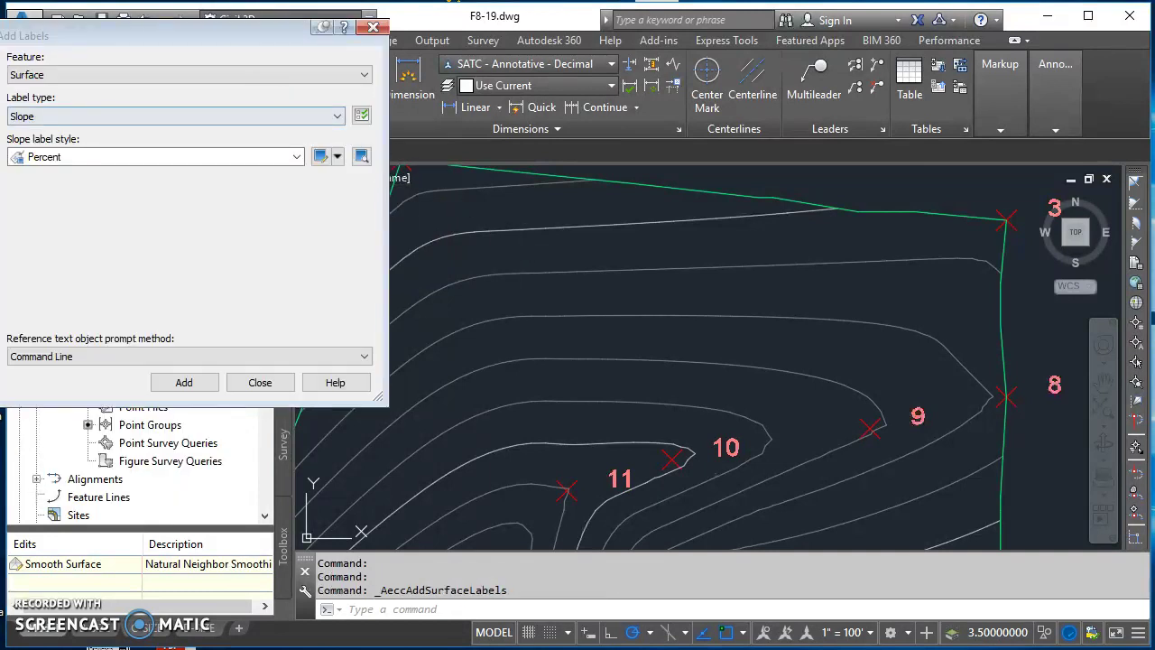
drag(189, 35, 598, 103)
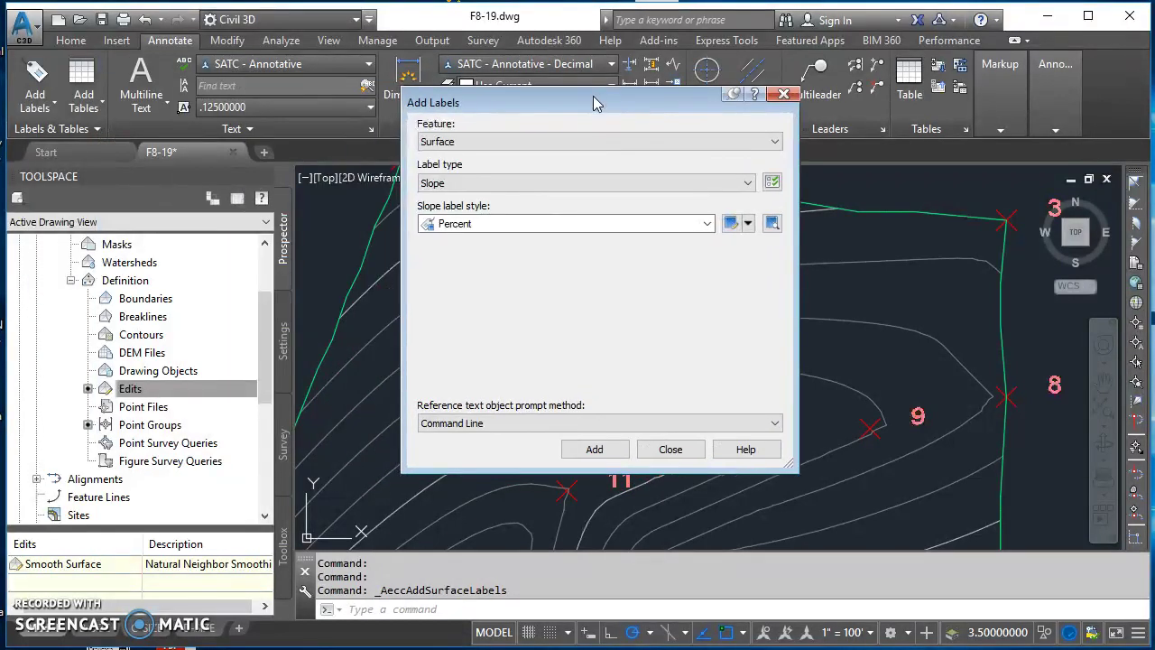
click(529, 184)
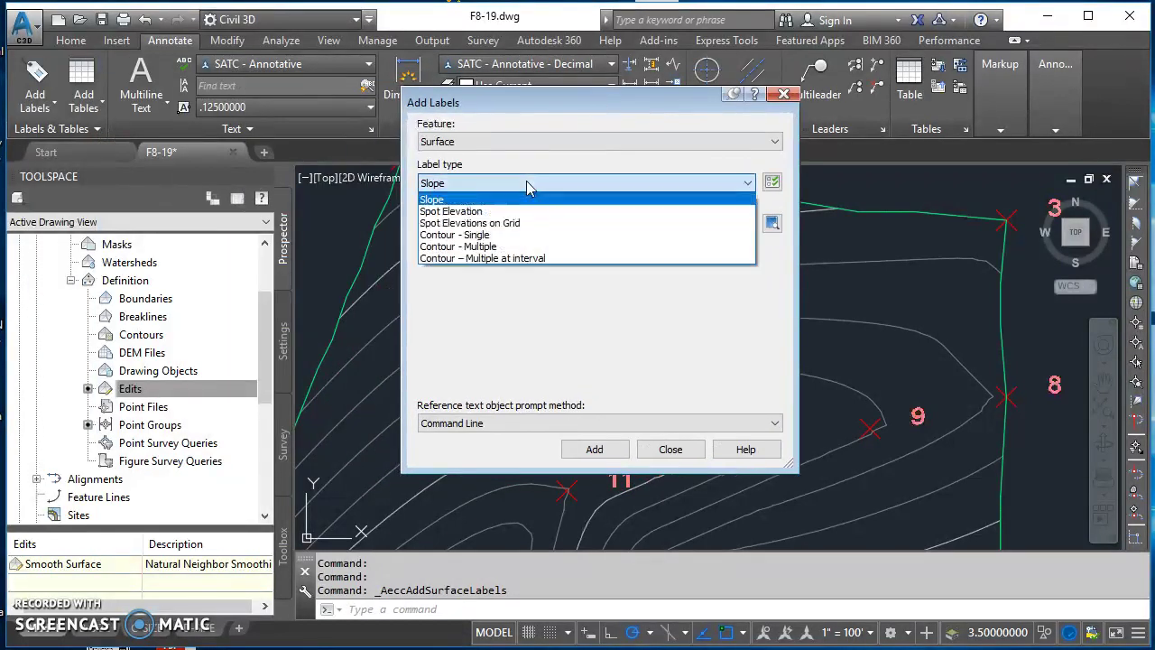
click(481, 236)
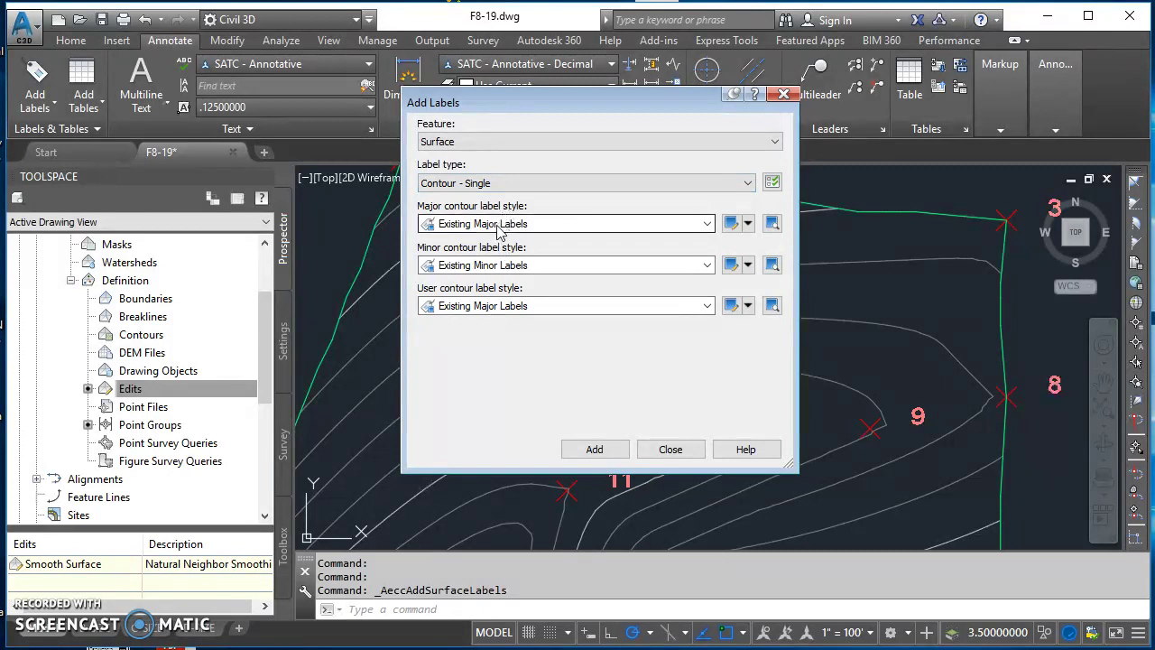
- Keep Existing Major Labels as the major style and make a copy of it
click(709, 225)
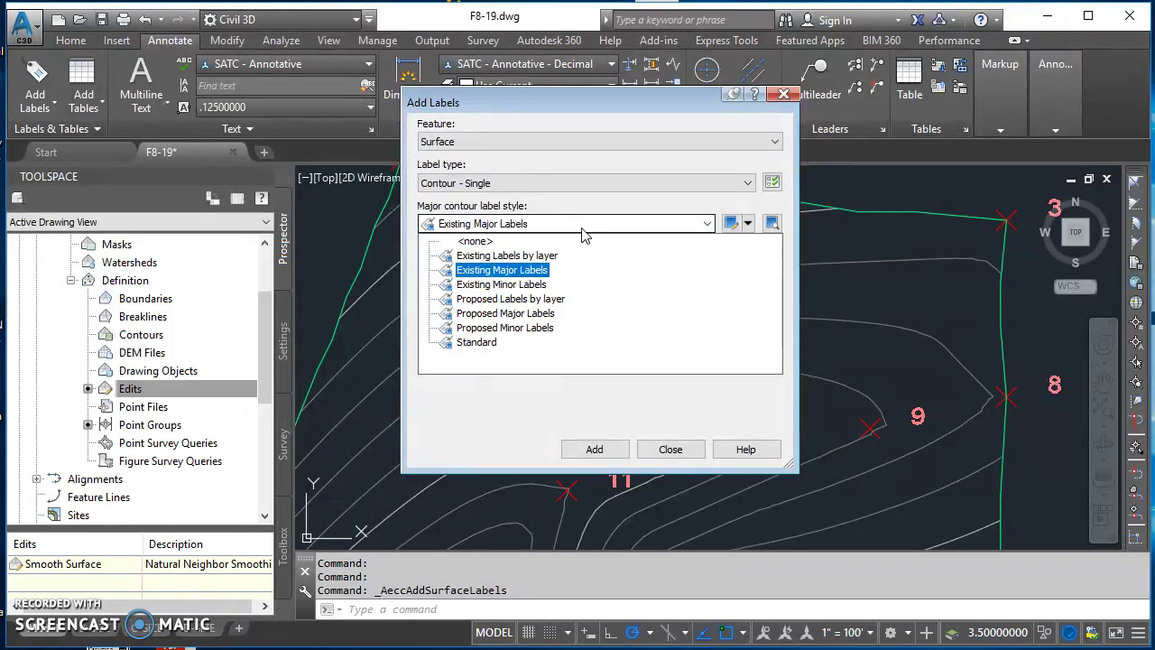
click(505, 270)
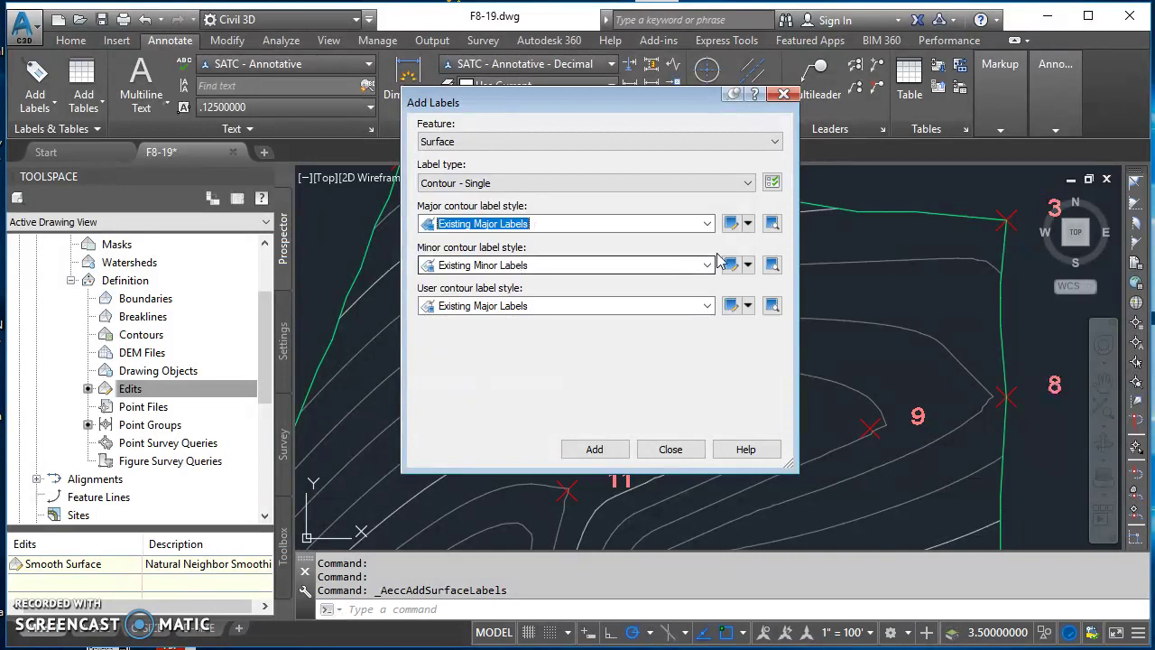
click(747, 224)
click(781, 260)
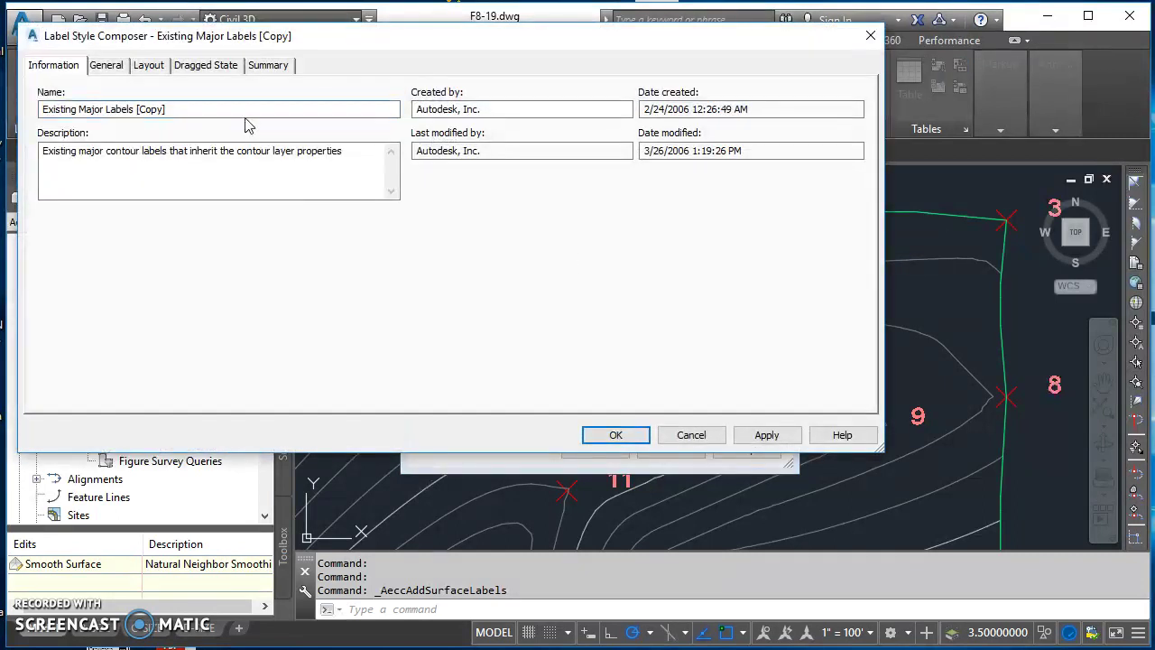
- Rename the copied style 'Existing Major Labels - SATC' with 0.1250" text height
double_click(237, 112)
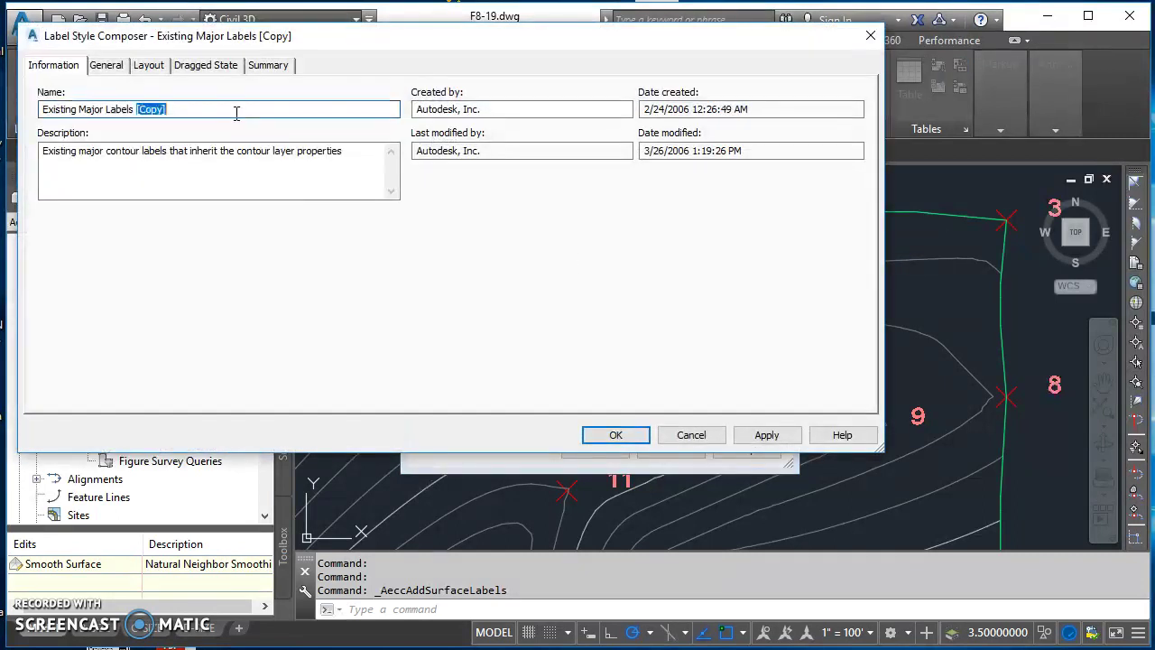
text(- SAT)
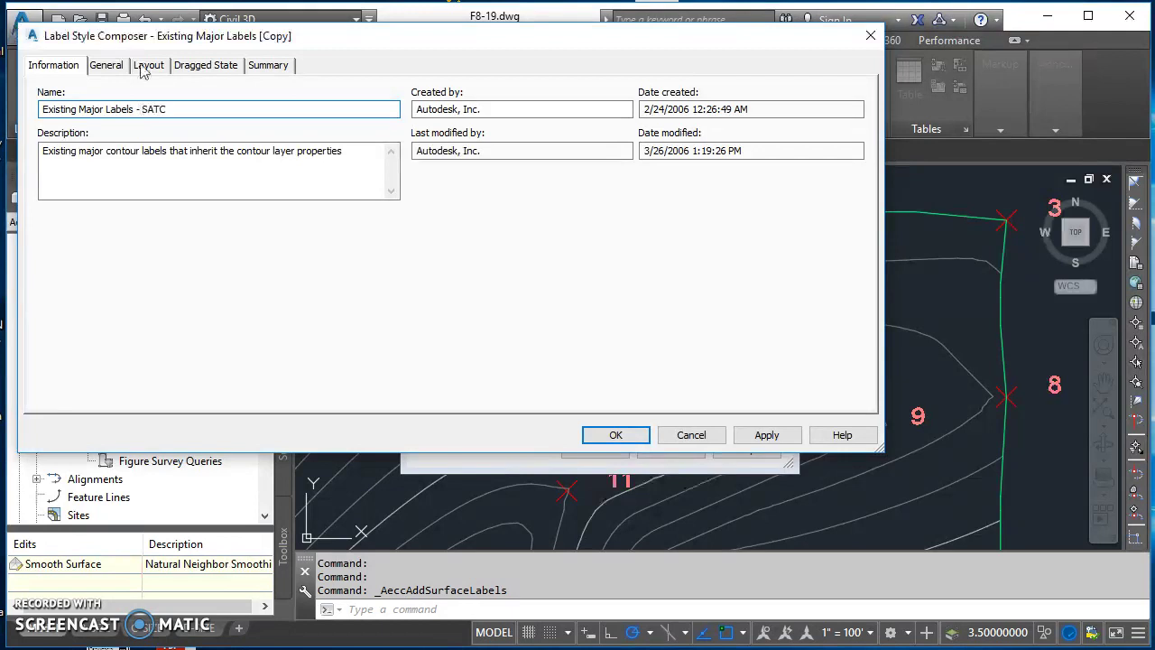
click(147, 67)
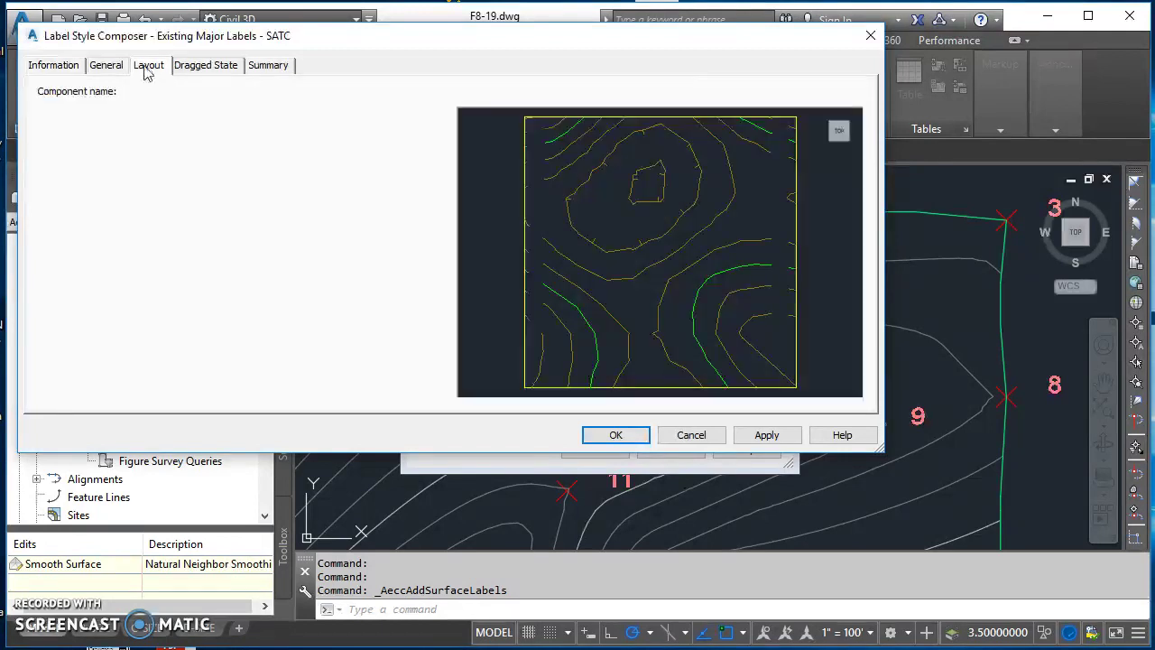
click(316, 260)
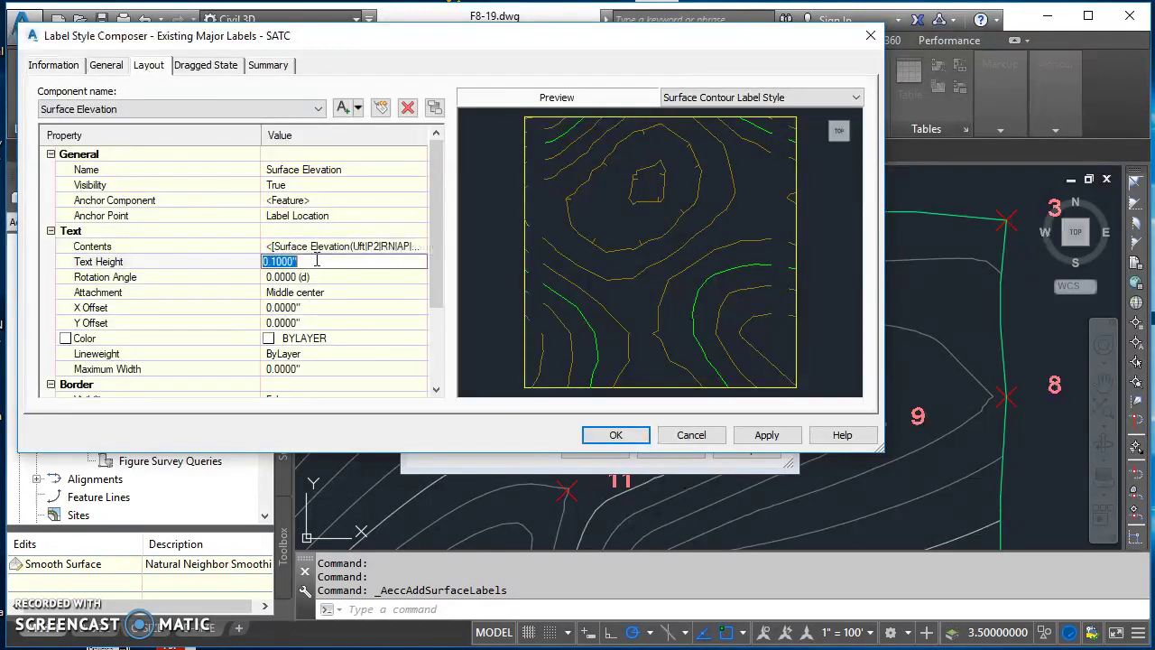
key(Return)
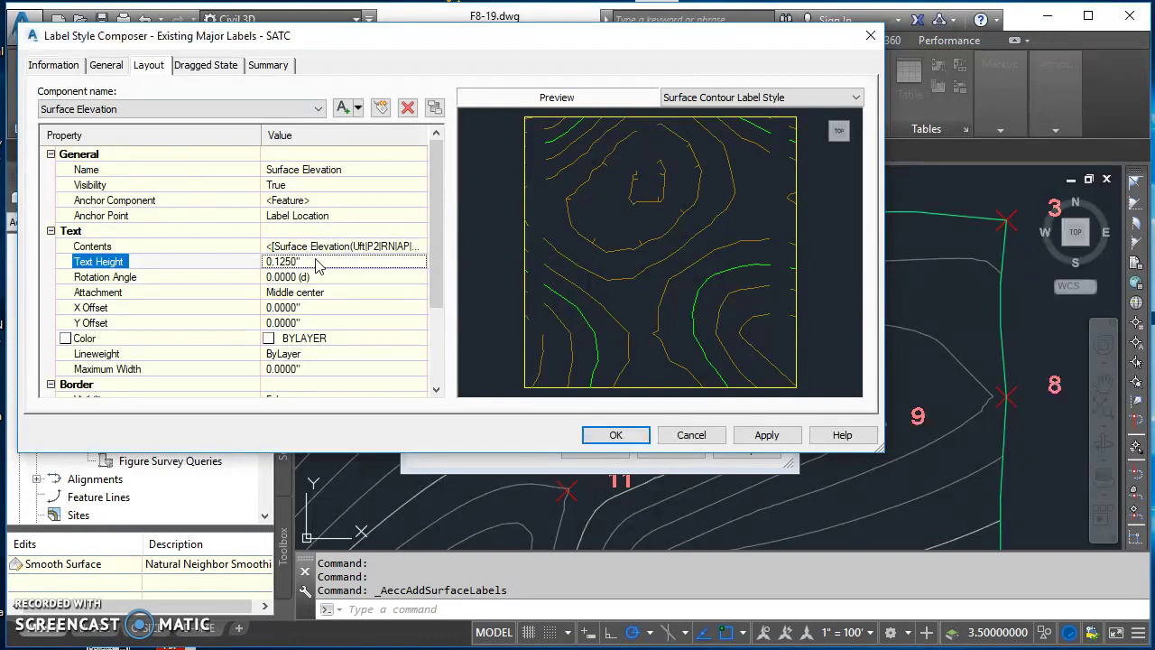
key(Up)
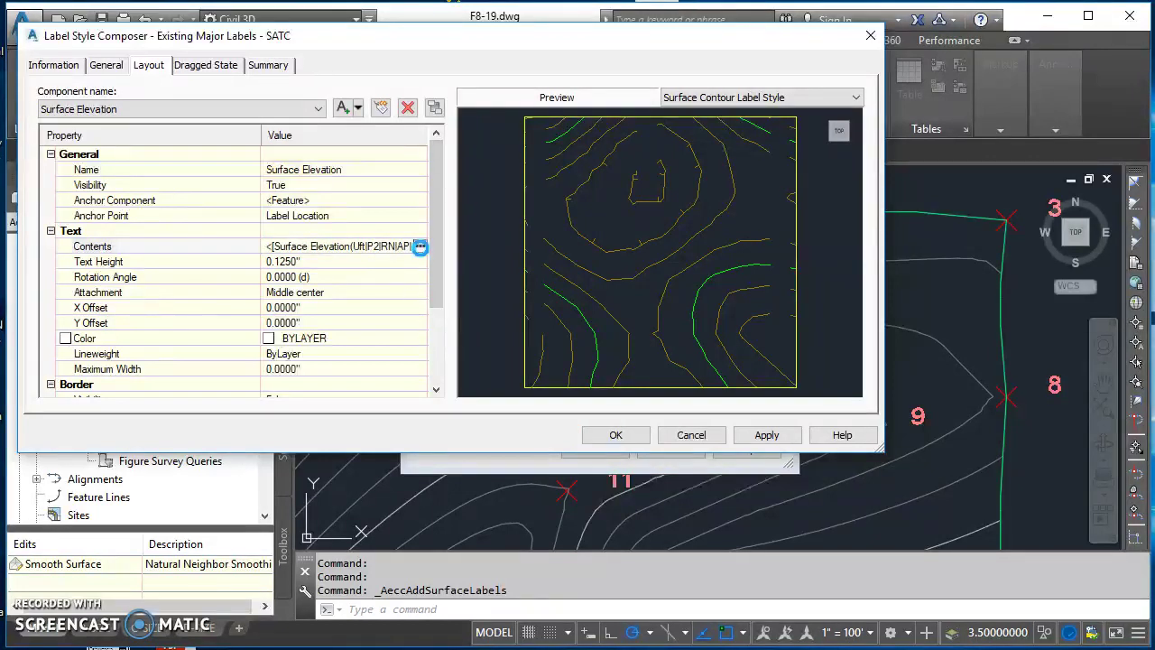
- Set the Surface Elevation field precision in the label contents to 1 (whole feet)
click(420, 247)
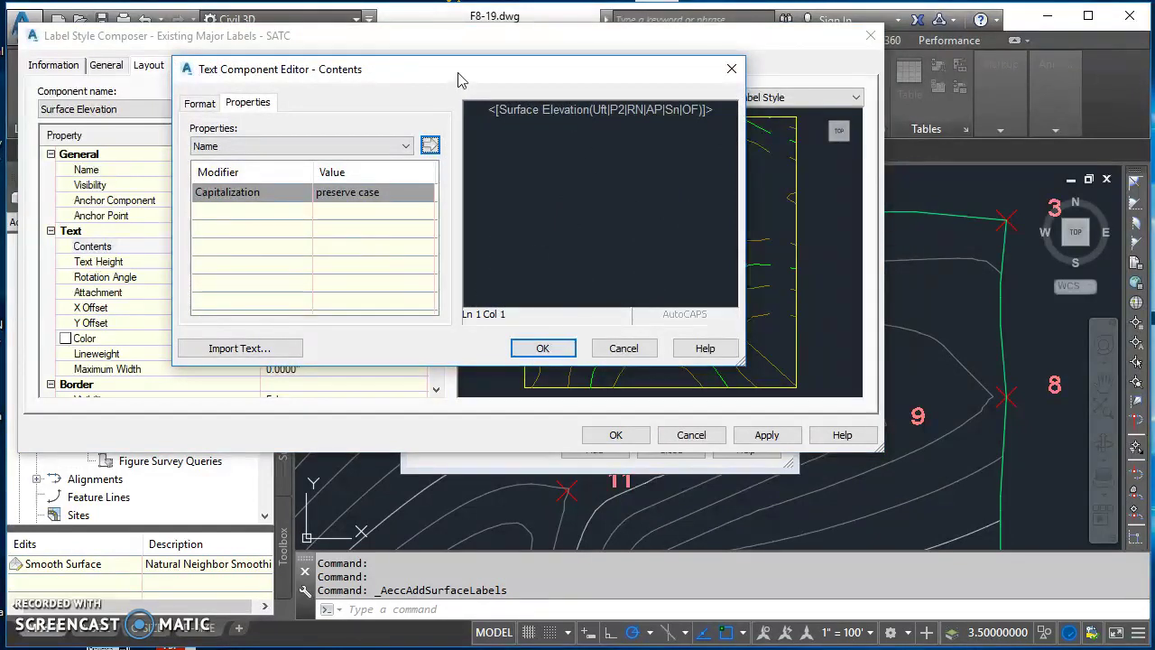
click(598, 111)
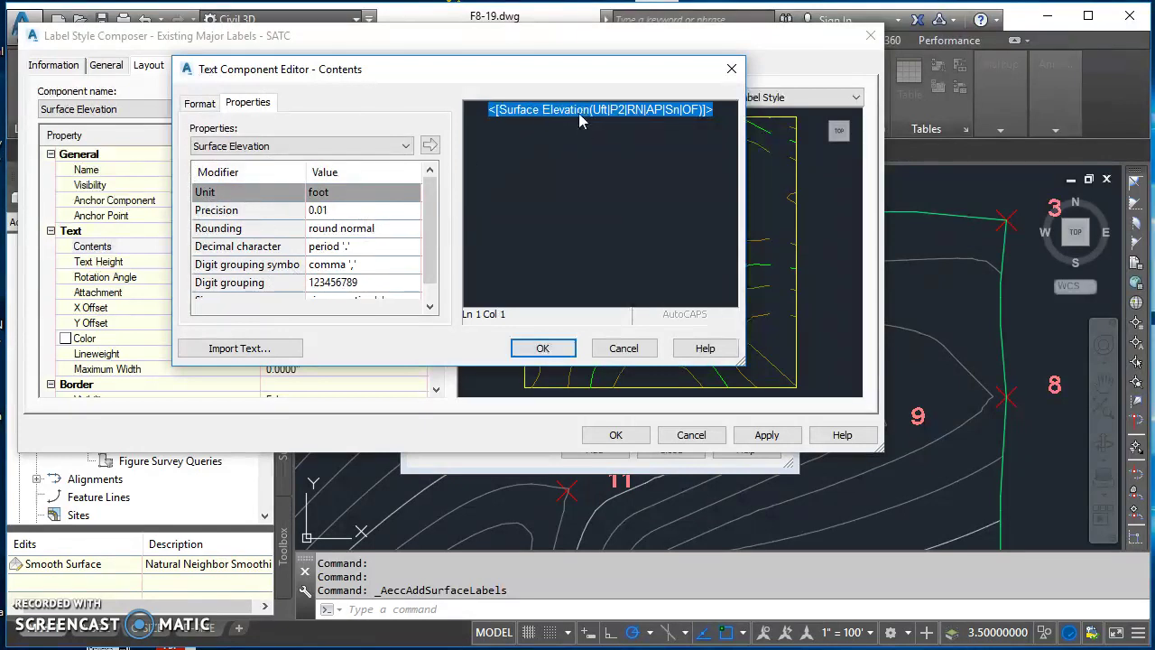
click(393, 214)
click(412, 214)
scroll(400, 223, up, 1)
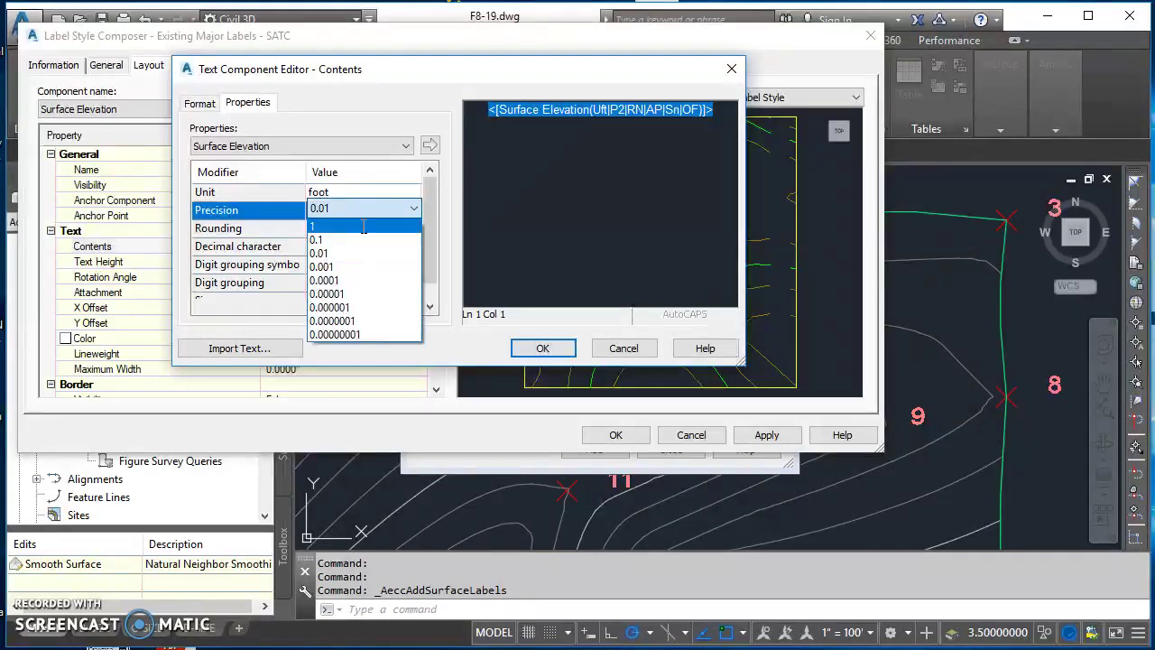
click(359, 230)
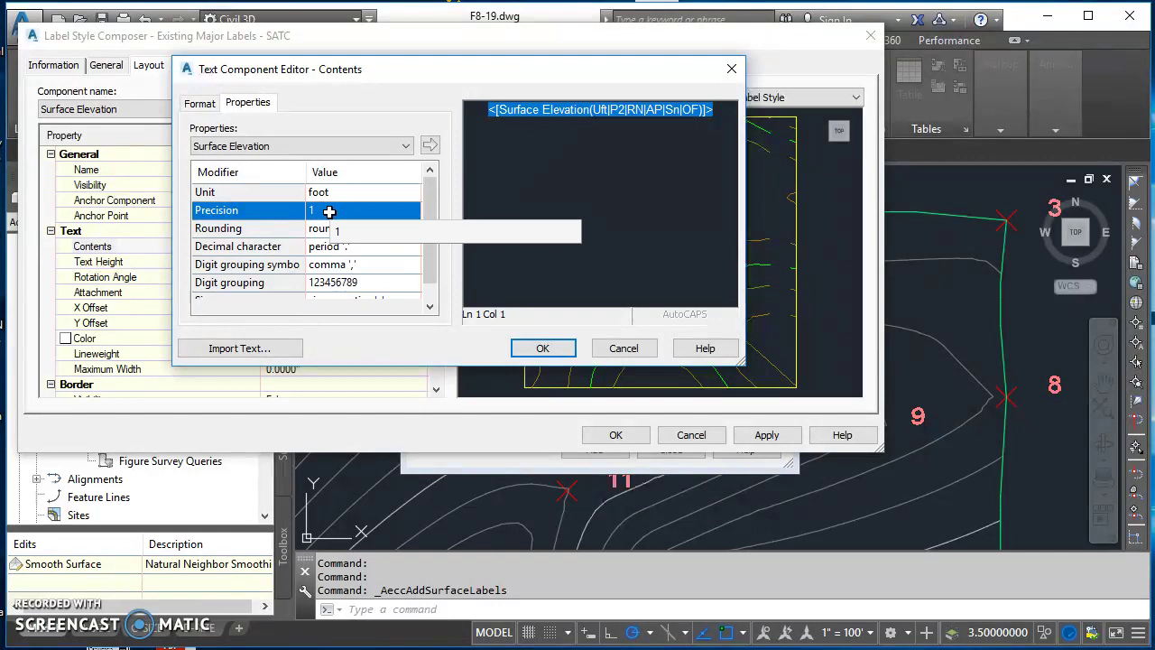
click(430, 147)
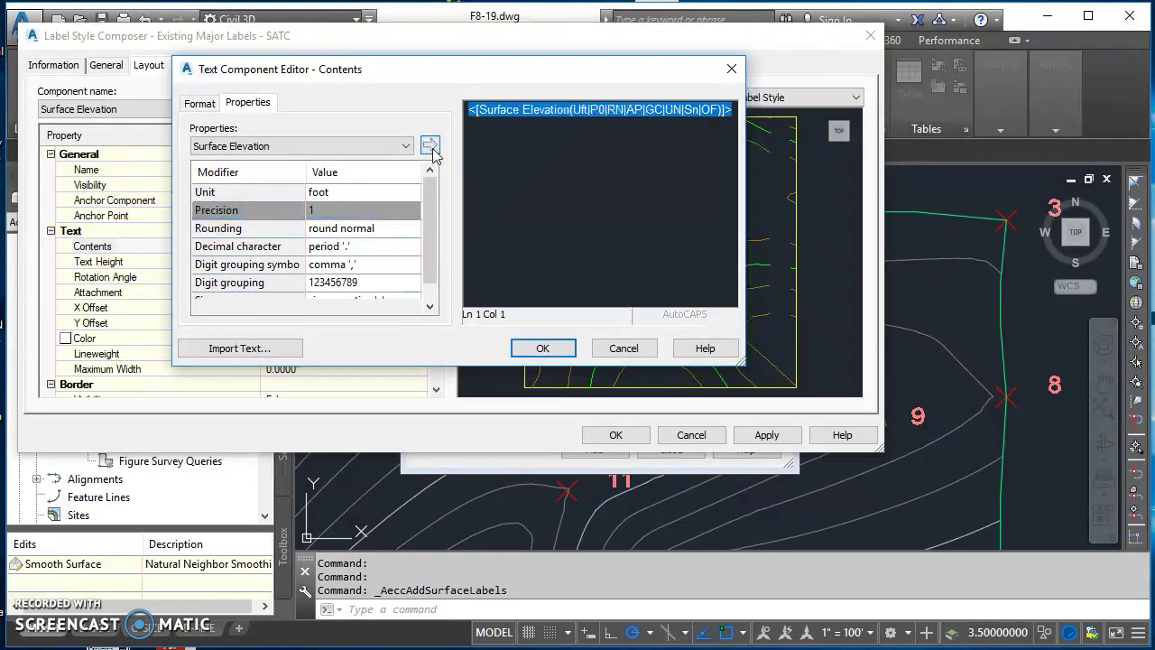
click(544, 349)
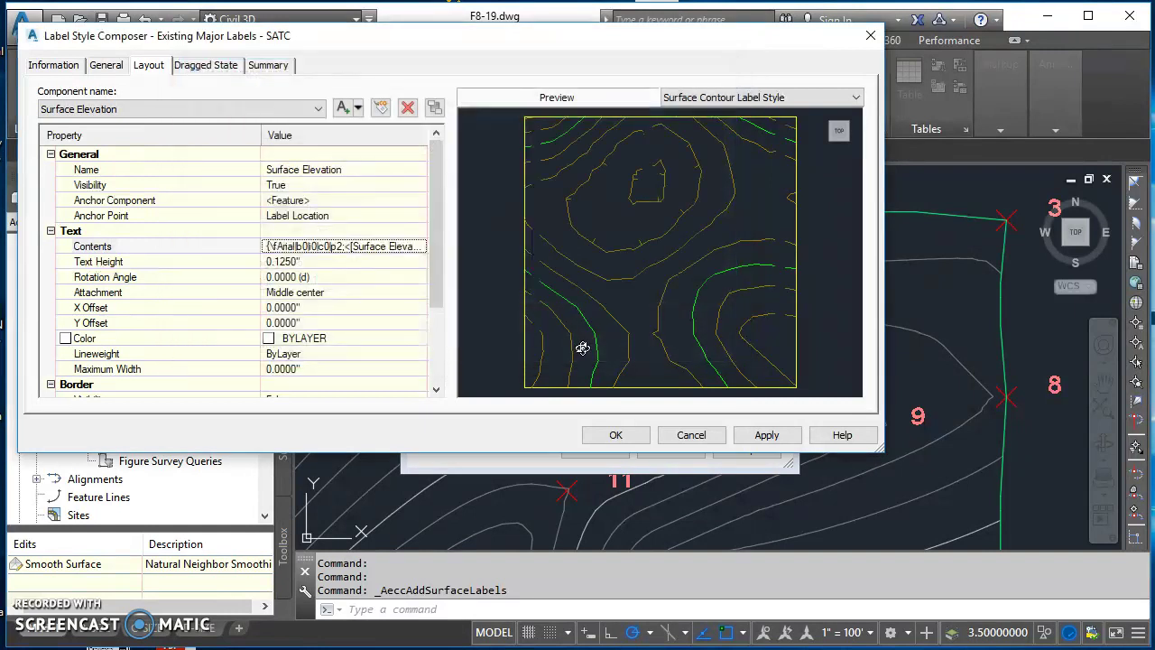
- Save the SATC style, start labelling, and place two 420 labels on the upper contour
click(617, 436)
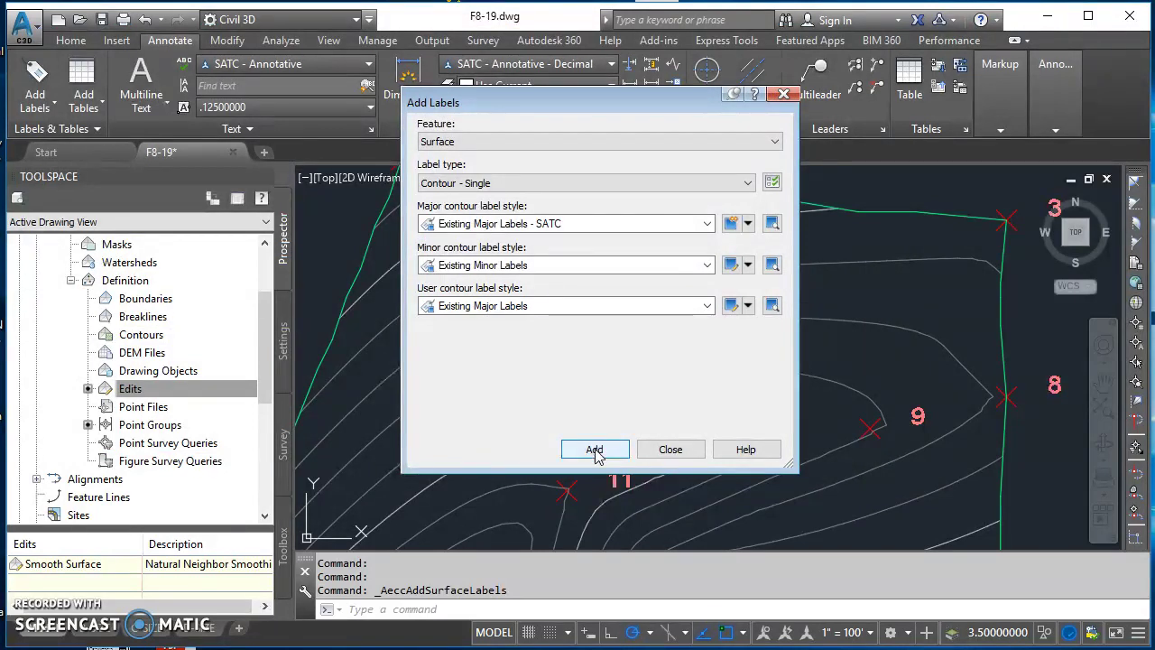
click(594, 451)
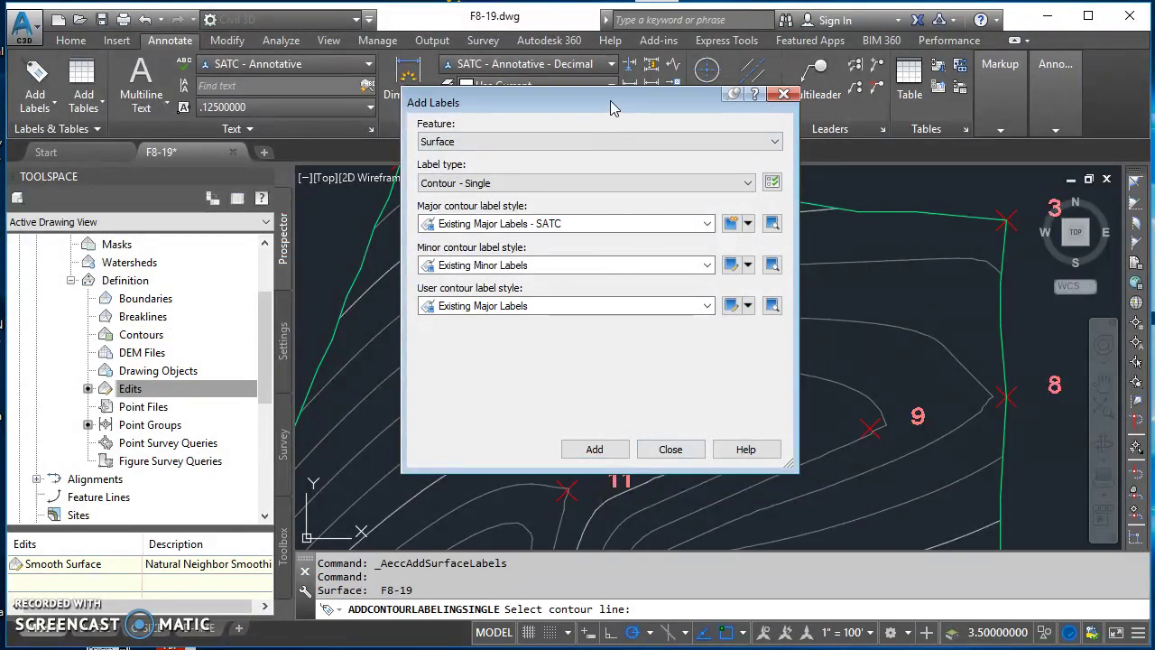
mouse_move(610, 102)
mouse_down()
mouse_move(413, 176)
mouse_move(231, 181)
mouse_up()
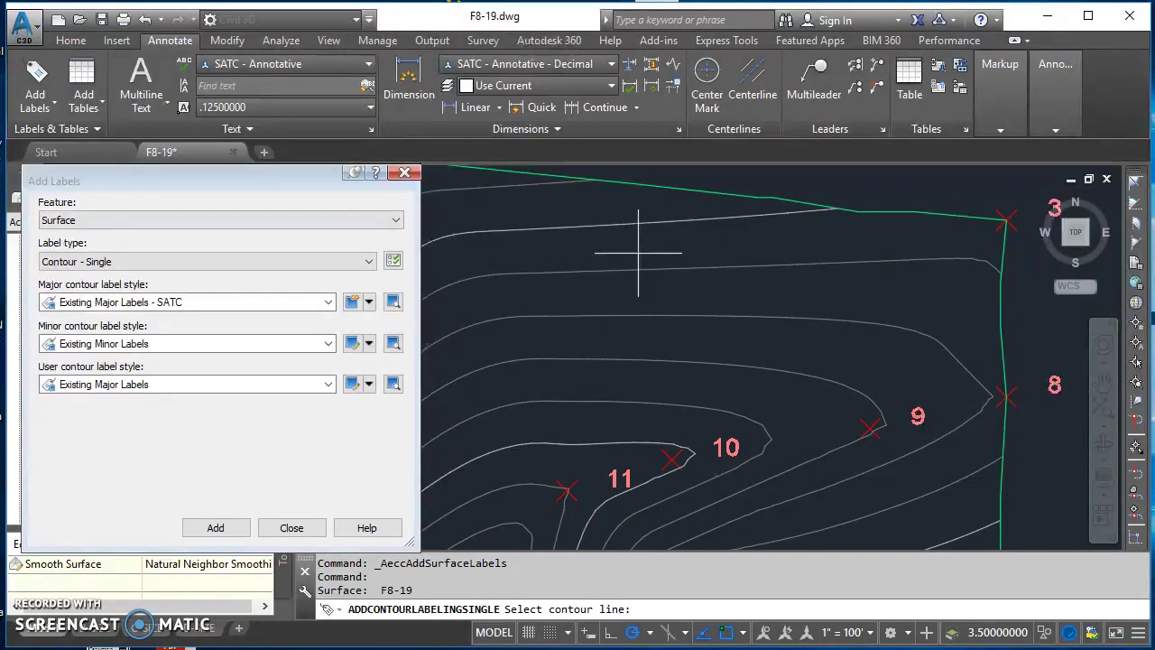
mouse_move(638, 253)
middle_down()
mouse_move(824, 271)
mouse_move(778, 263)
middle_up()
scroll(683, 271, up, 3)
scroll(683, 271, up, 2)
mouse_move(683, 270)
middle_down()
mouse_move(677, 393)
mouse_move(694, 297)
mouse_move(688, 339)
middle_up()
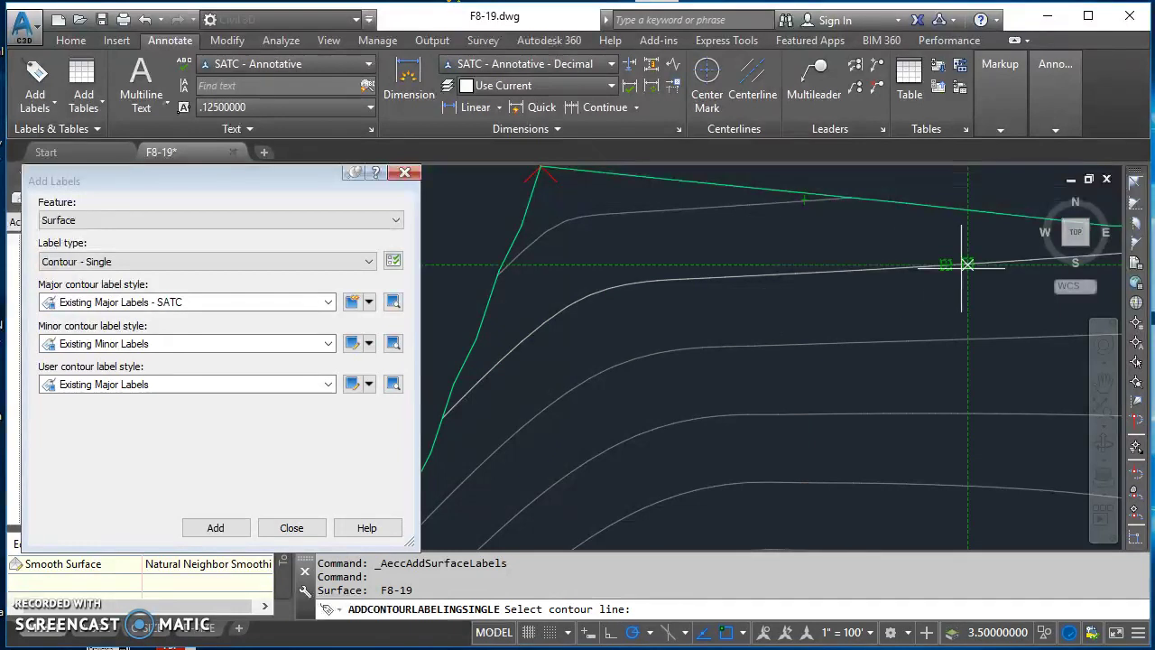
middle_drag(962, 260, 909, 262)
scroll(910, 263, down, 6)
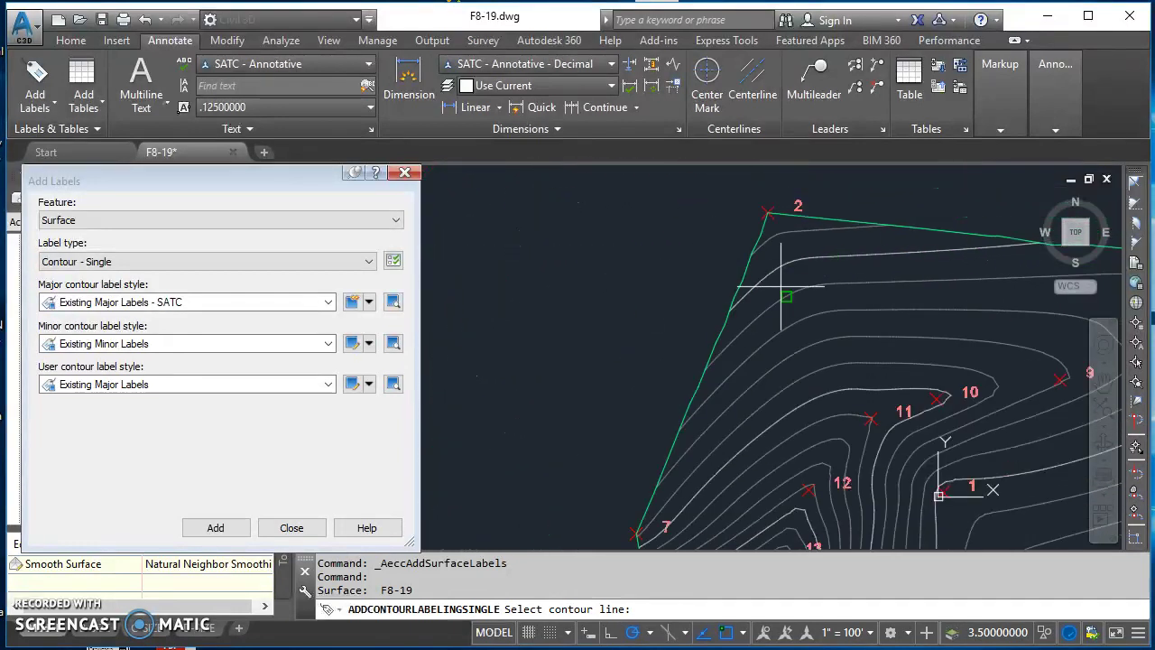
click(828, 259)
middle_drag(829, 259, 564, 259)
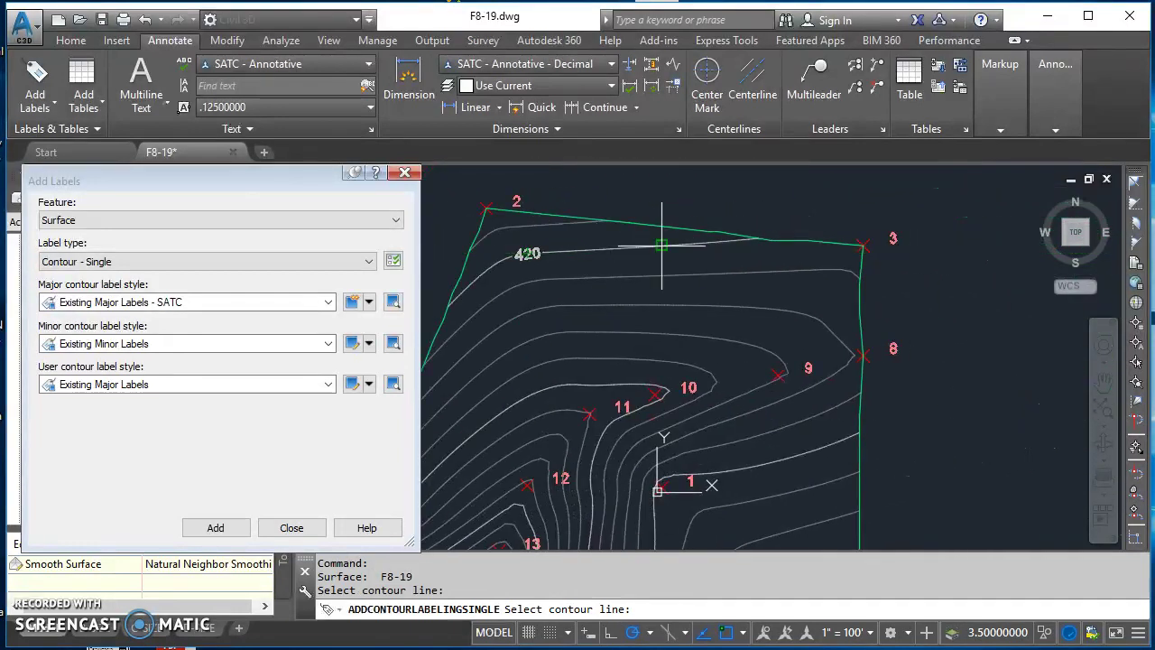
click(665, 245)
- Label two 410 major contours, including the lower-left one
scroll(665, 246, up, 4)
scroll(715, 326, down, 4)
middle_drag(876, 405, 930, 271)
scroll(695, 354, up, 4)
scroll(695, 354, down, 6)
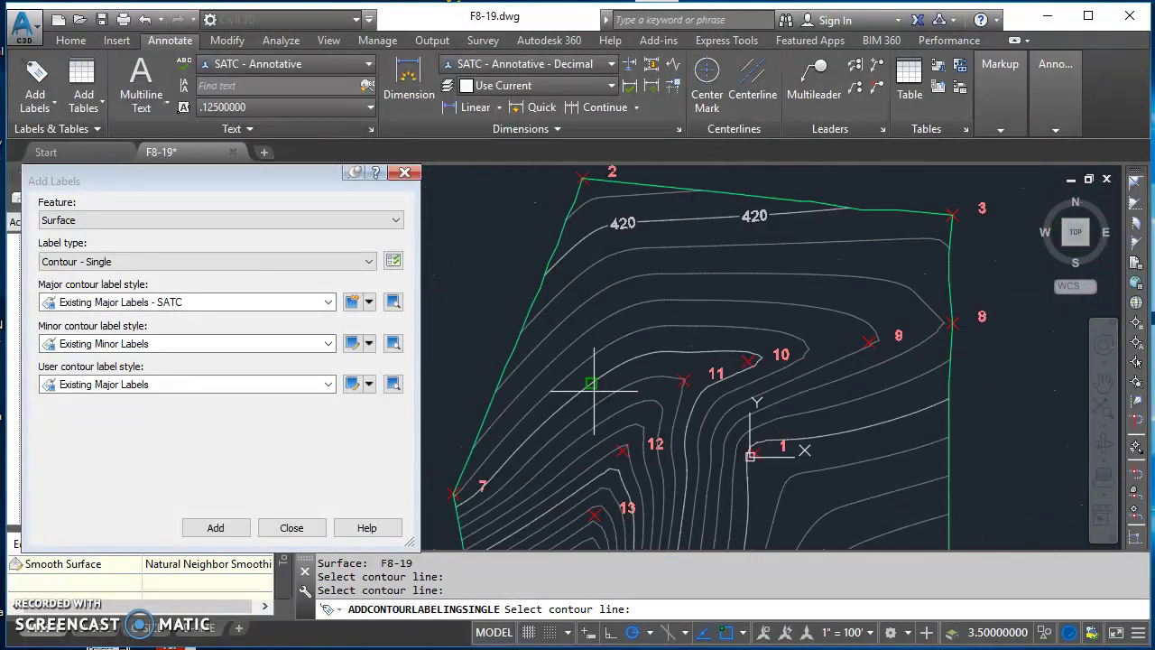
scroll(542, 452, up, 4)
click(496, 464)
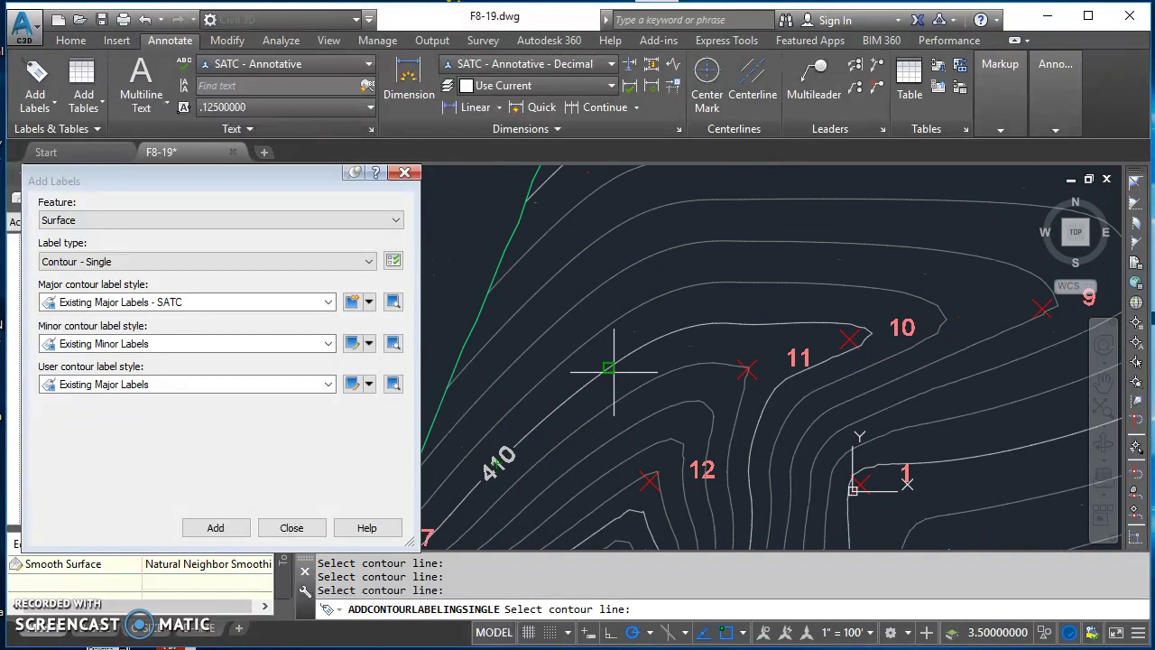
click(685, 328)
- Label another 410 contour and the 420 contours near point 1 and the upper right
scroll(763, 407, down, 3)
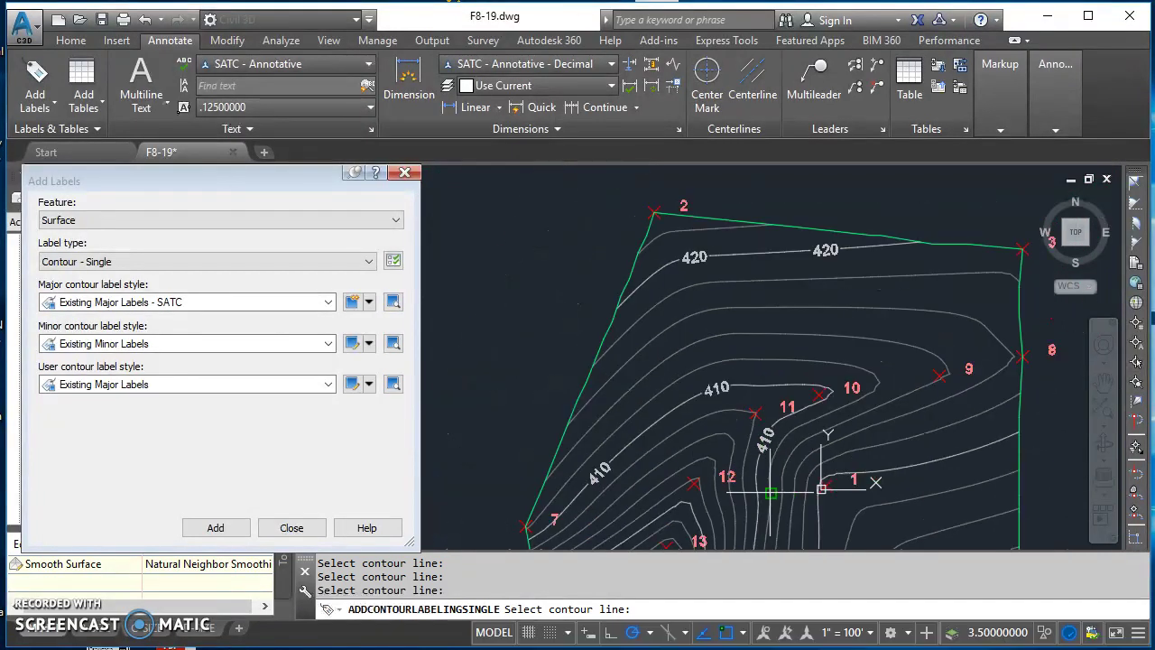
scroll(752, 318, up, 2)
middle_drag(751, 318, 751, 269)
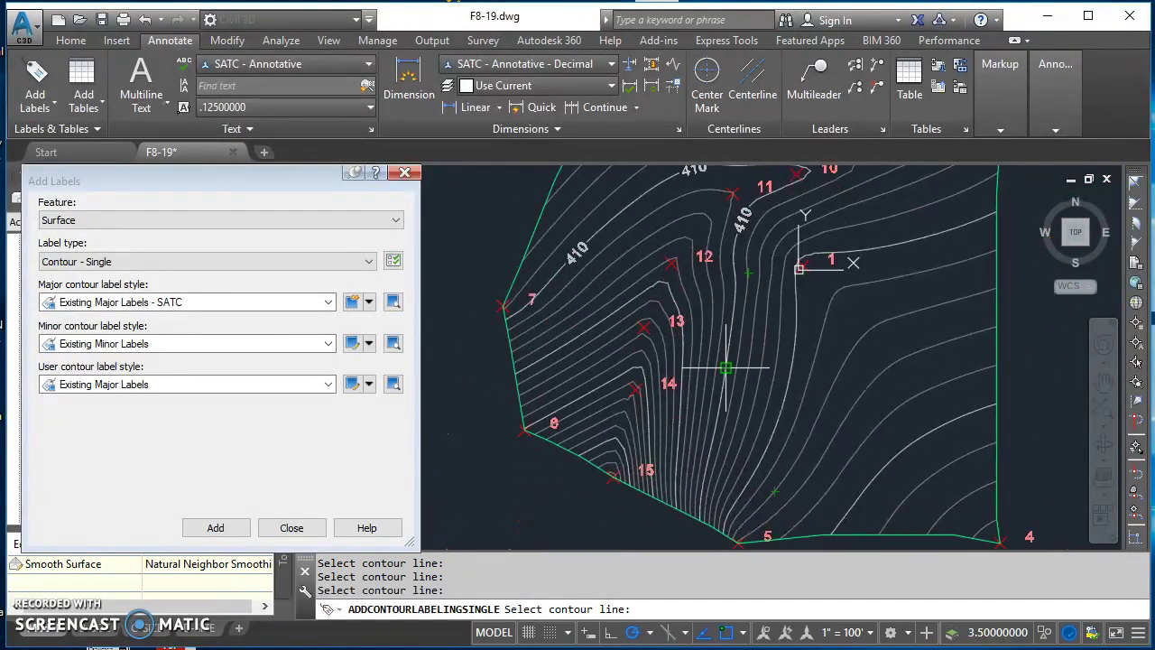
click(725, 368)
click(772, 431)
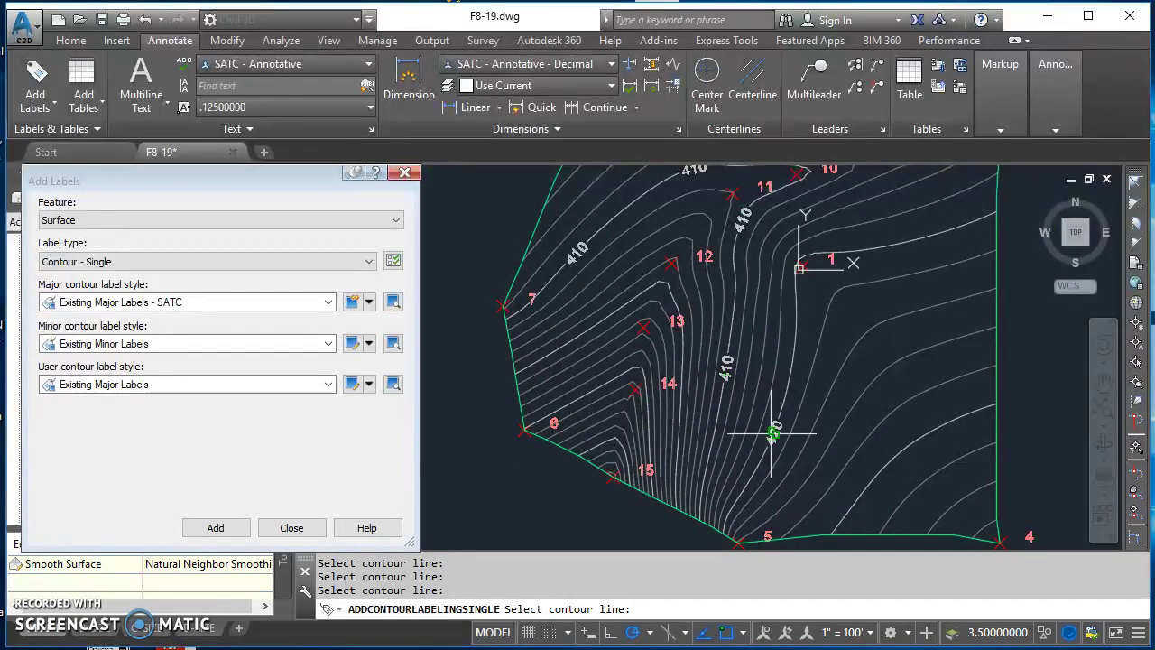
click(796, 299)
click(927, 232)
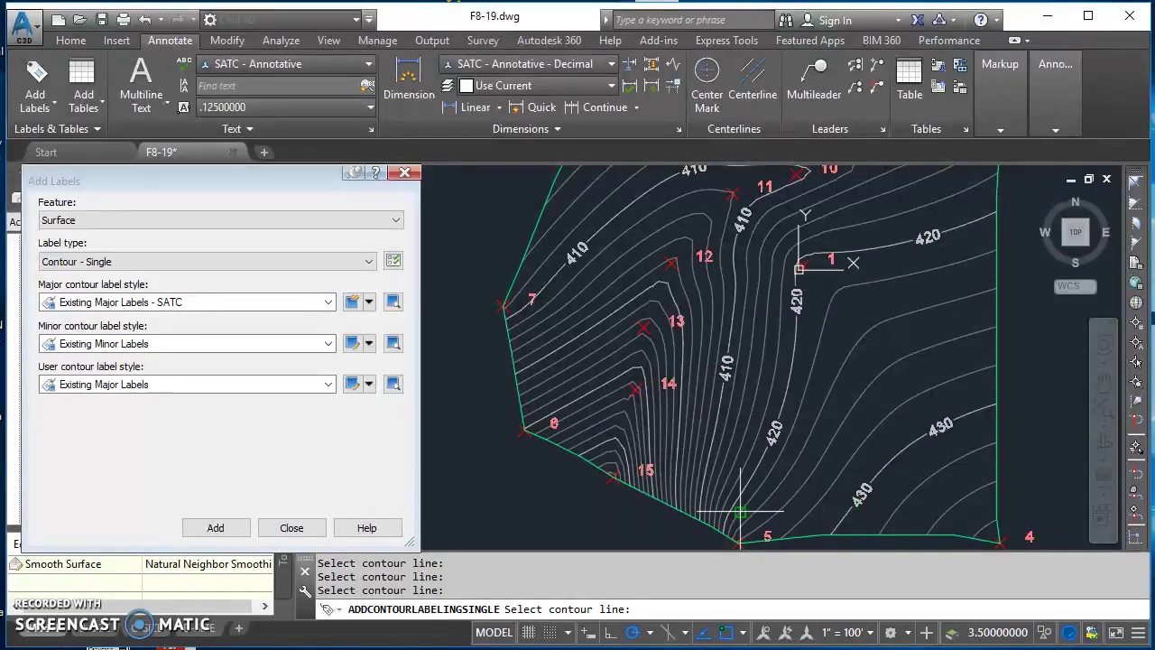
- Label four 400 contours around points 13 and 15
scroll(709, 511, up, 4)
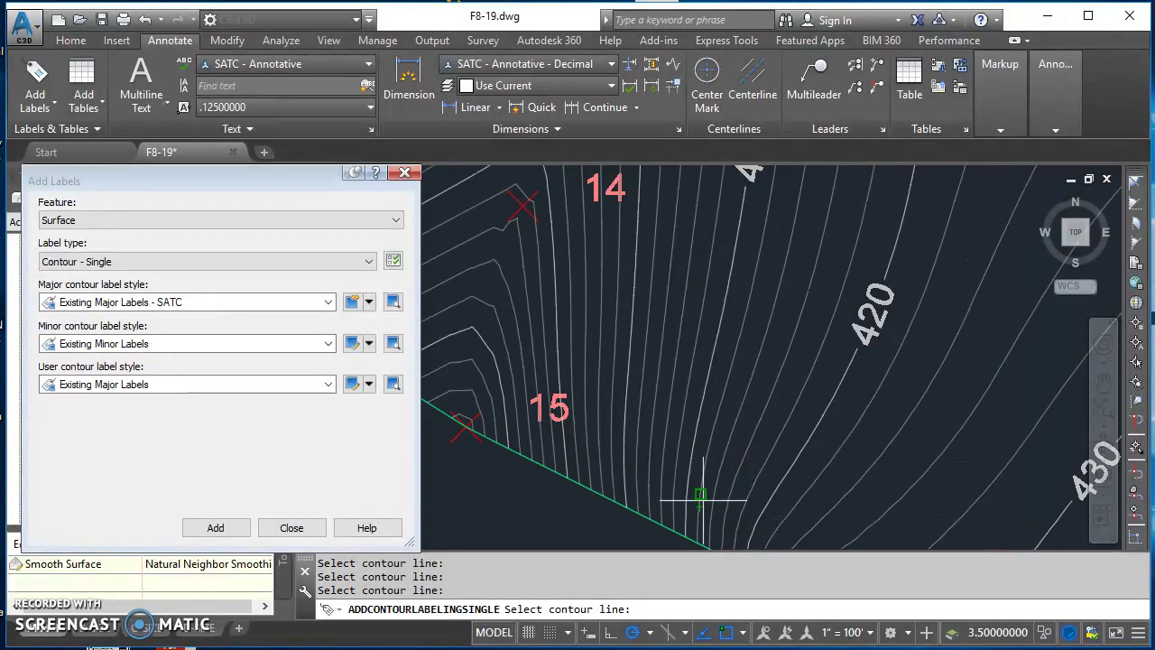
middle_drag(684, 472, 747, 482)
click(688, 451)
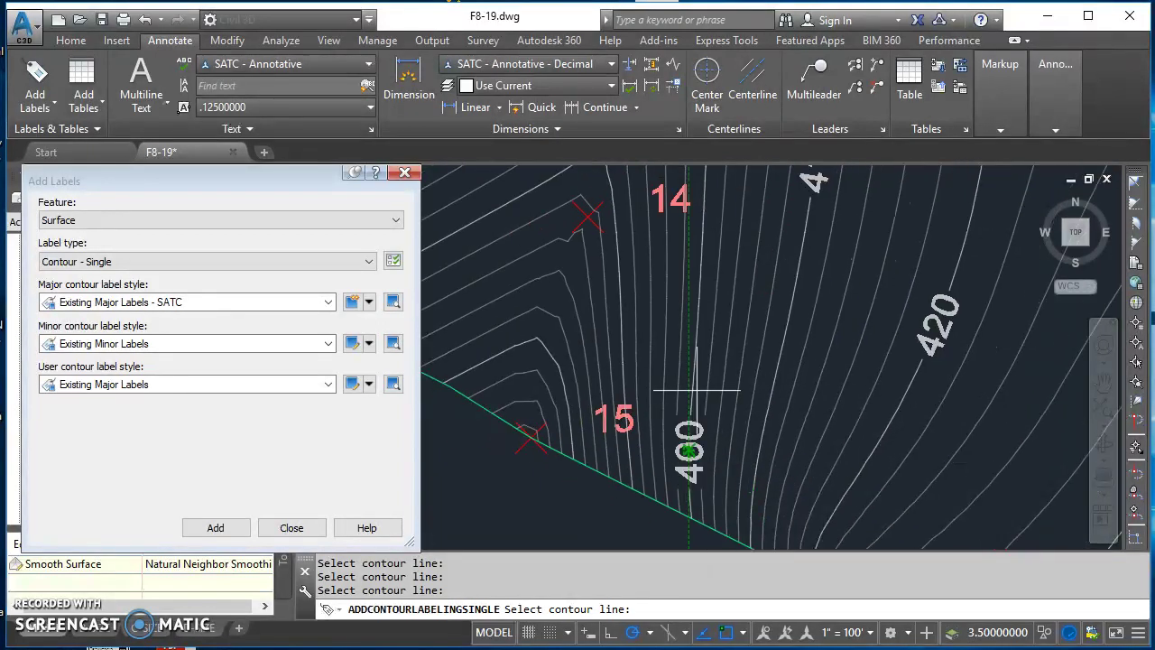
middle_drag(686, 203, 691, 497)
click(690, 411)
scroll(657, 379, down, 2)
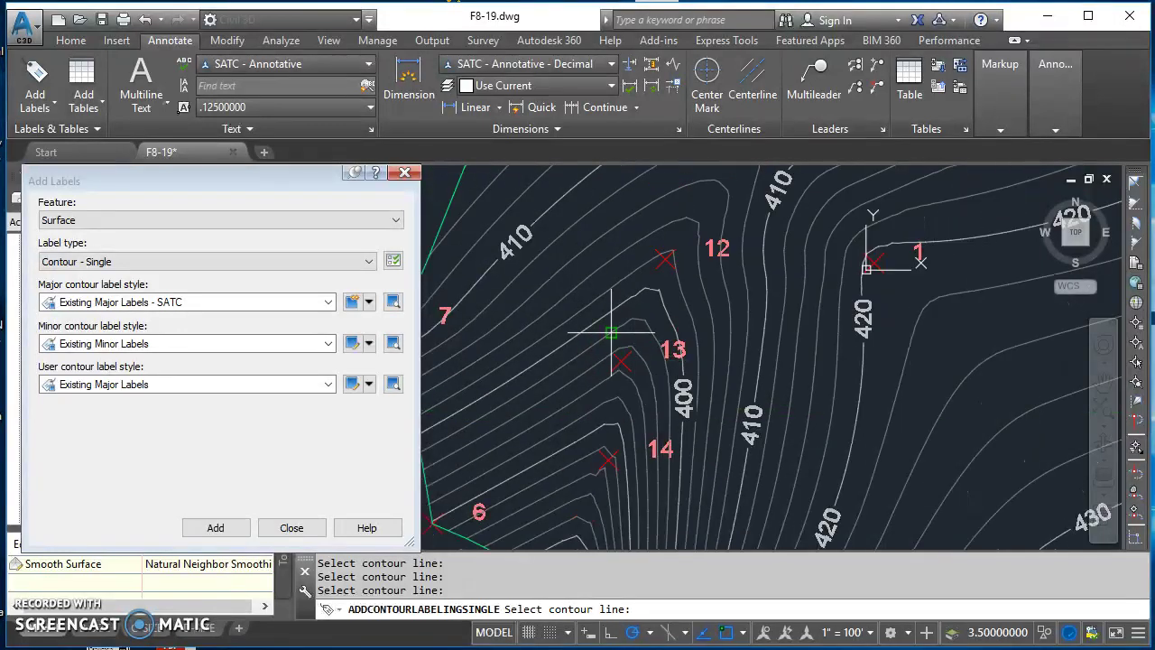
click(602, 315)
click(470, 403)
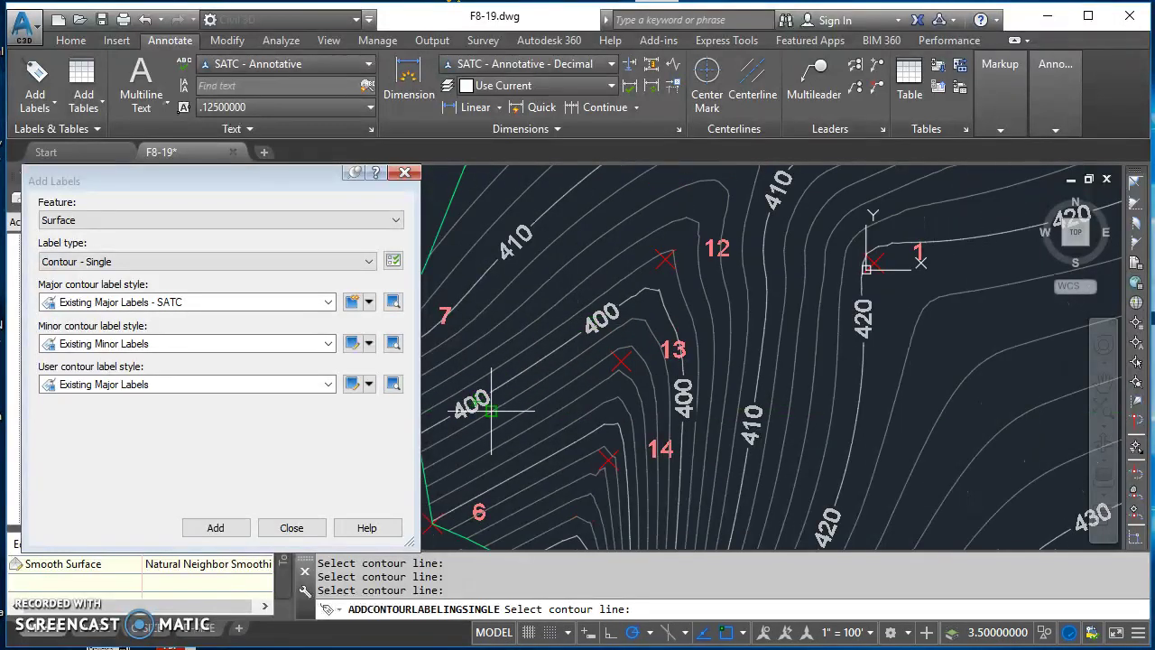
- Label the 390 contours near points 6 and 15
click(490, 481)
middle_drag(619, 498, 665, 320)
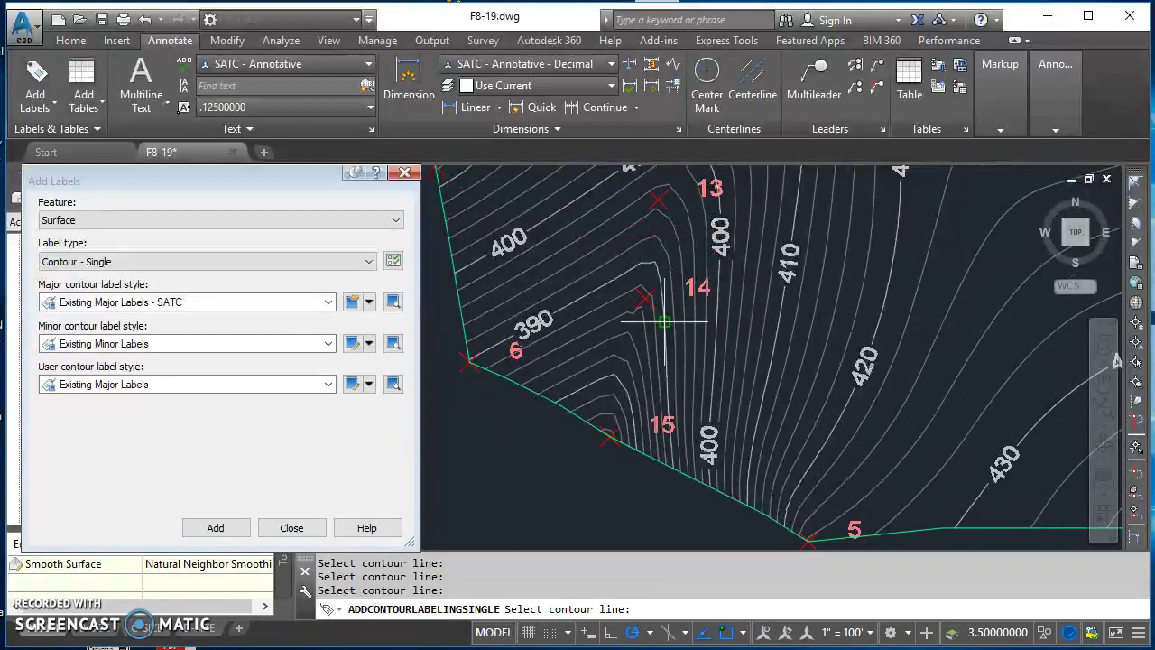
scroll(665, 343, up, 3)
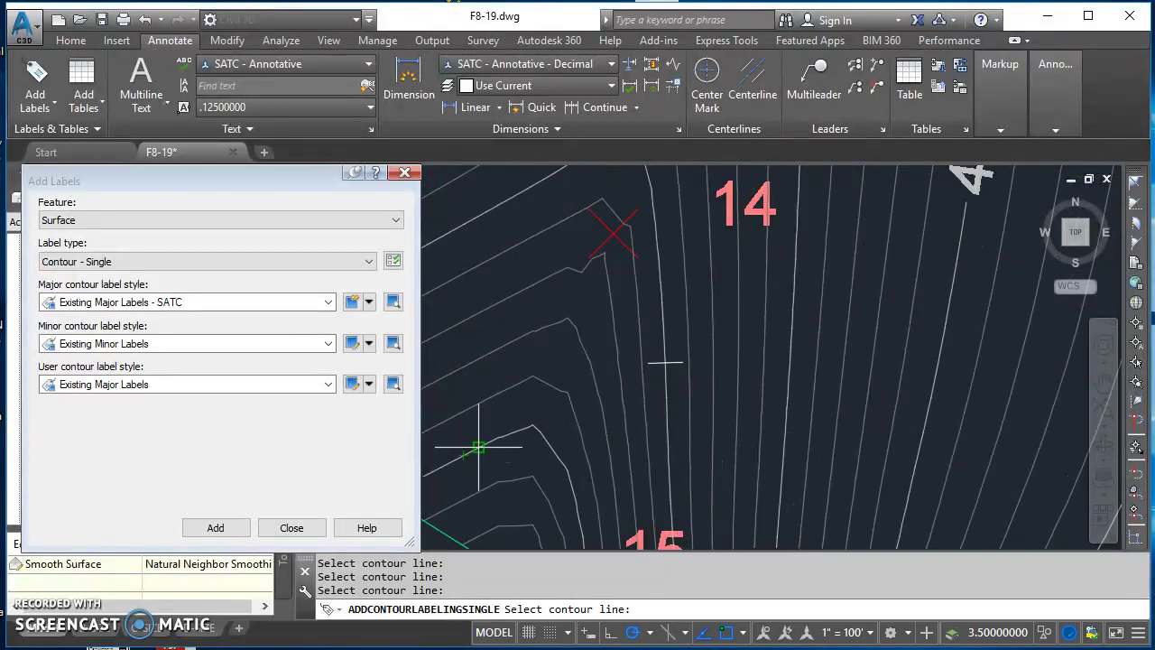
scroll(692, 432, up, 4)
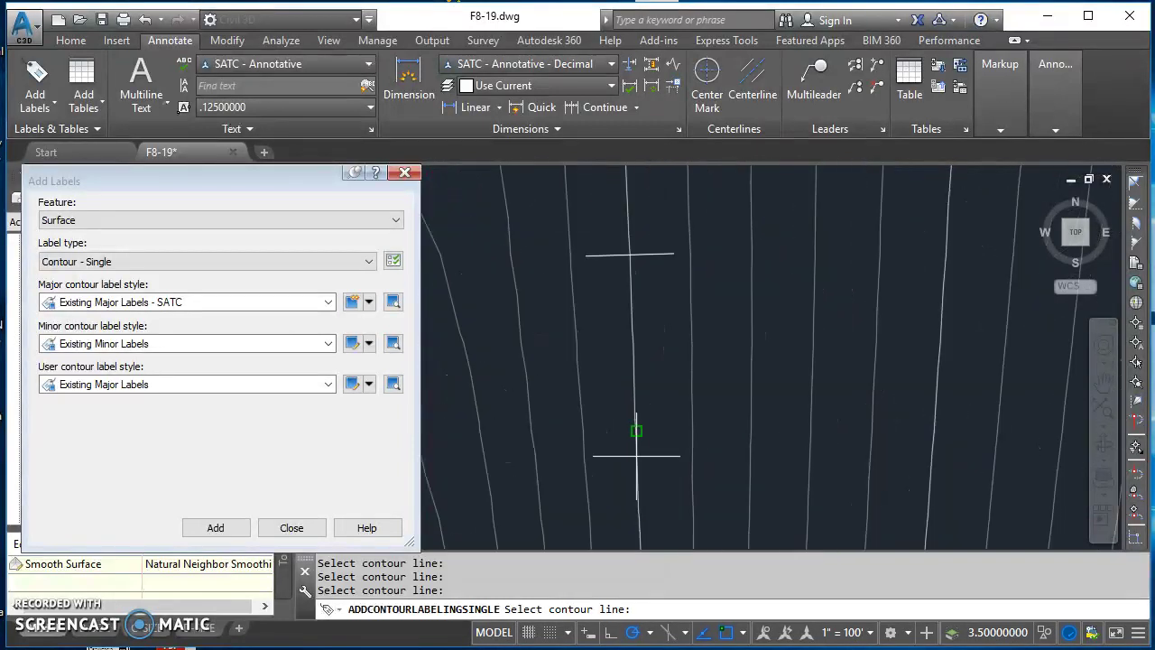
scroll(635, 457, down, 5)
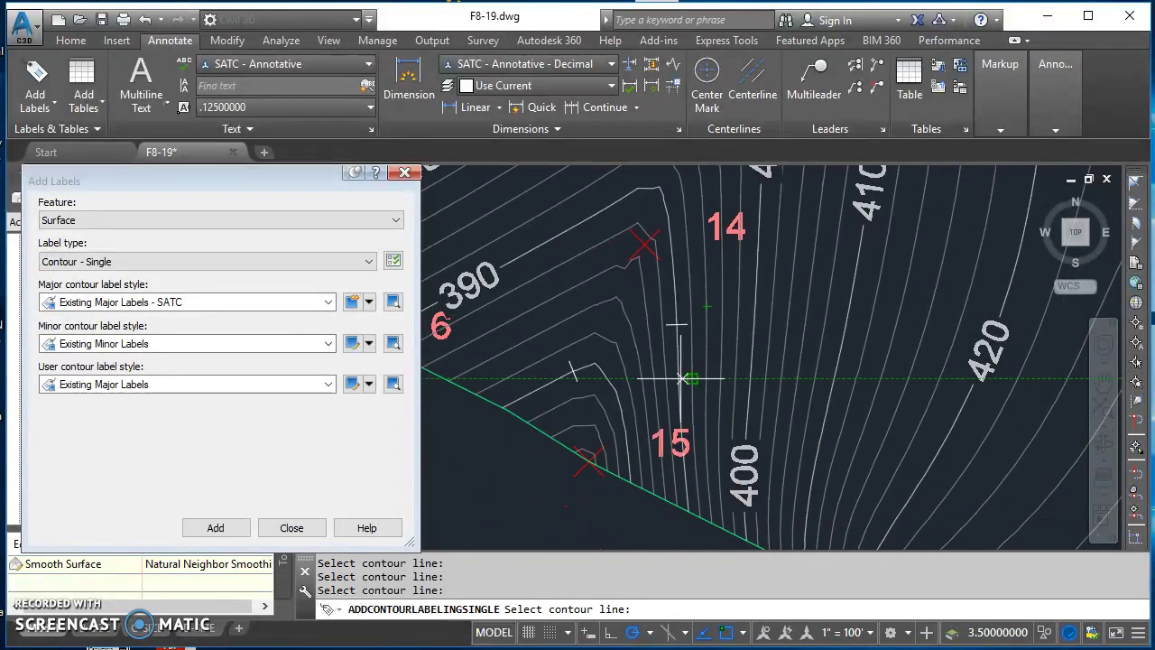
scroll(679, 379, up, 5)
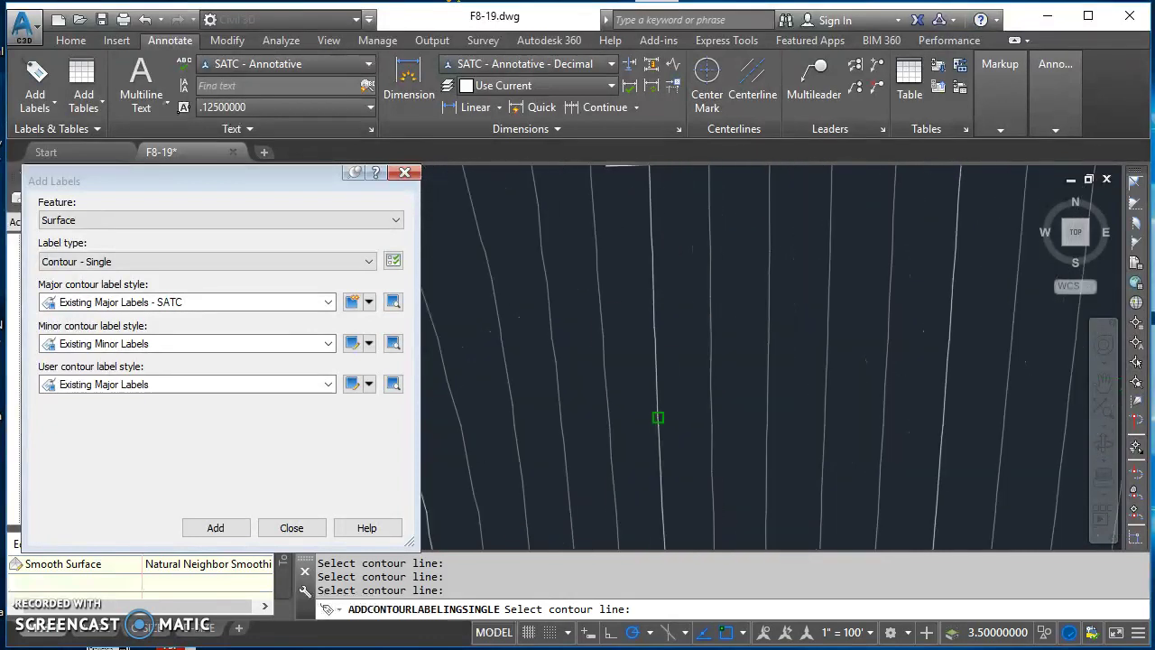
click(662, 410)
scroll(703, 360, down, 5)
- End contour labelling and delete the two stray contour labels
middle_drag(692, 363, 748, 349)
key(Escape)
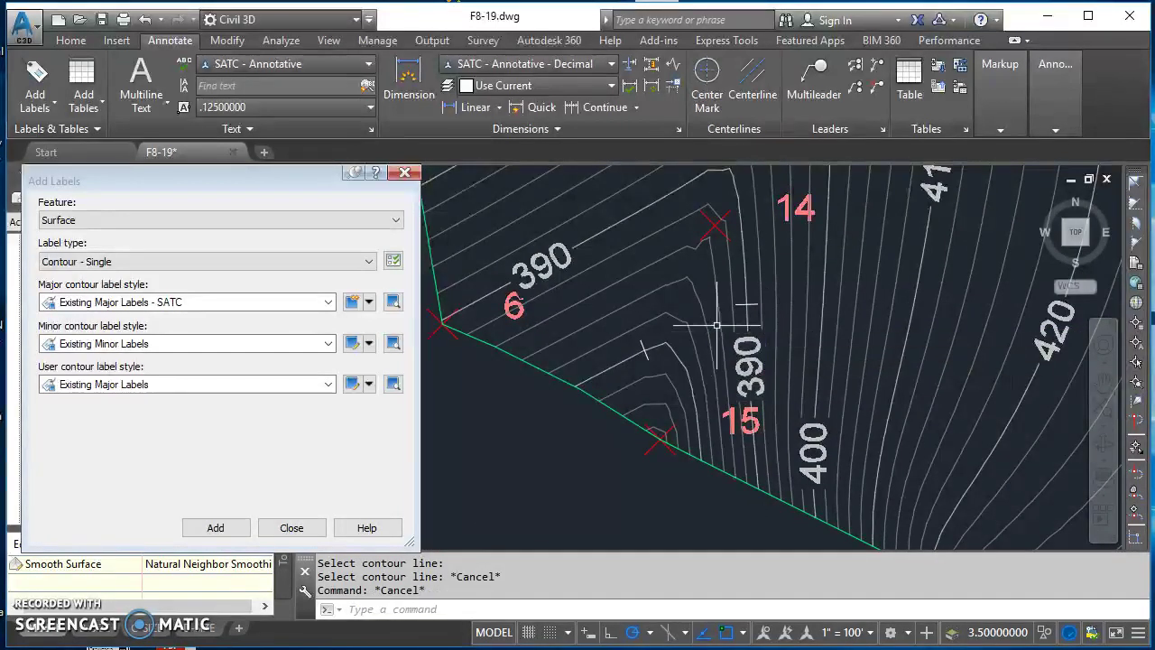
mouse_move(750, 323)
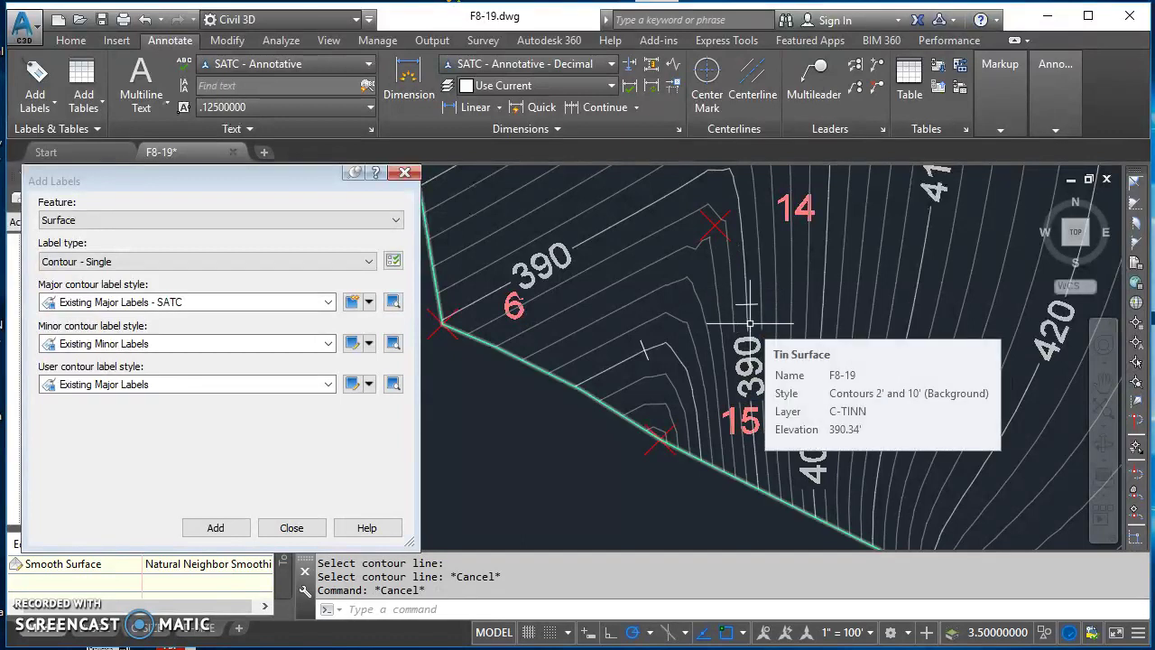
scroll(663, 341, up, 5)
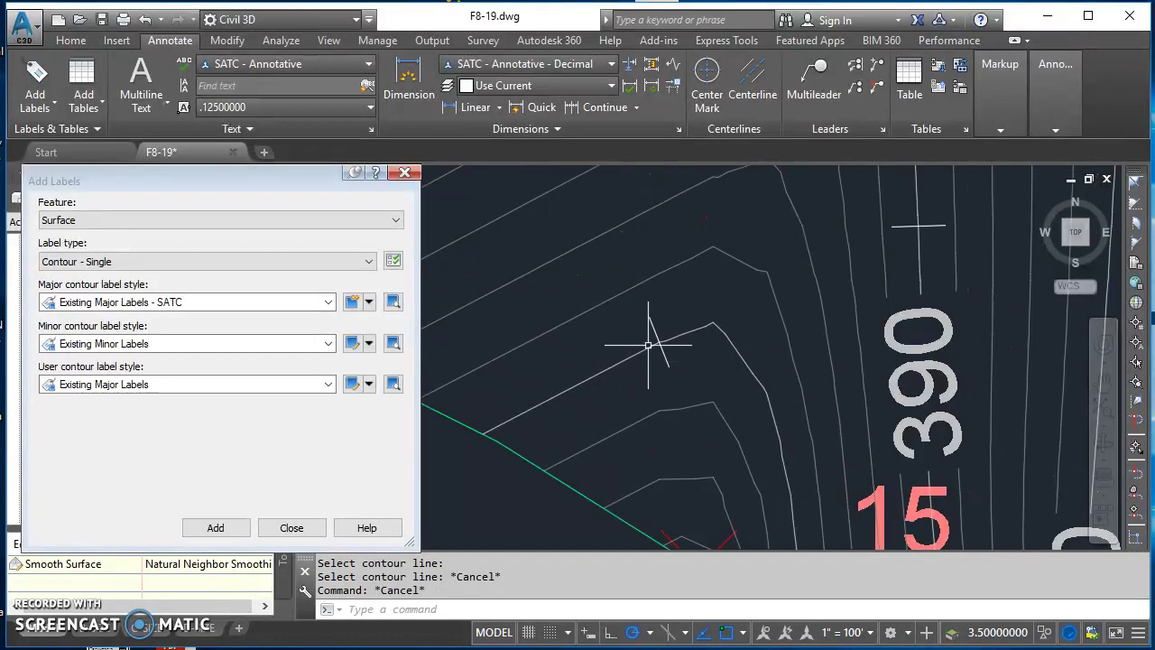
click(663, 341)
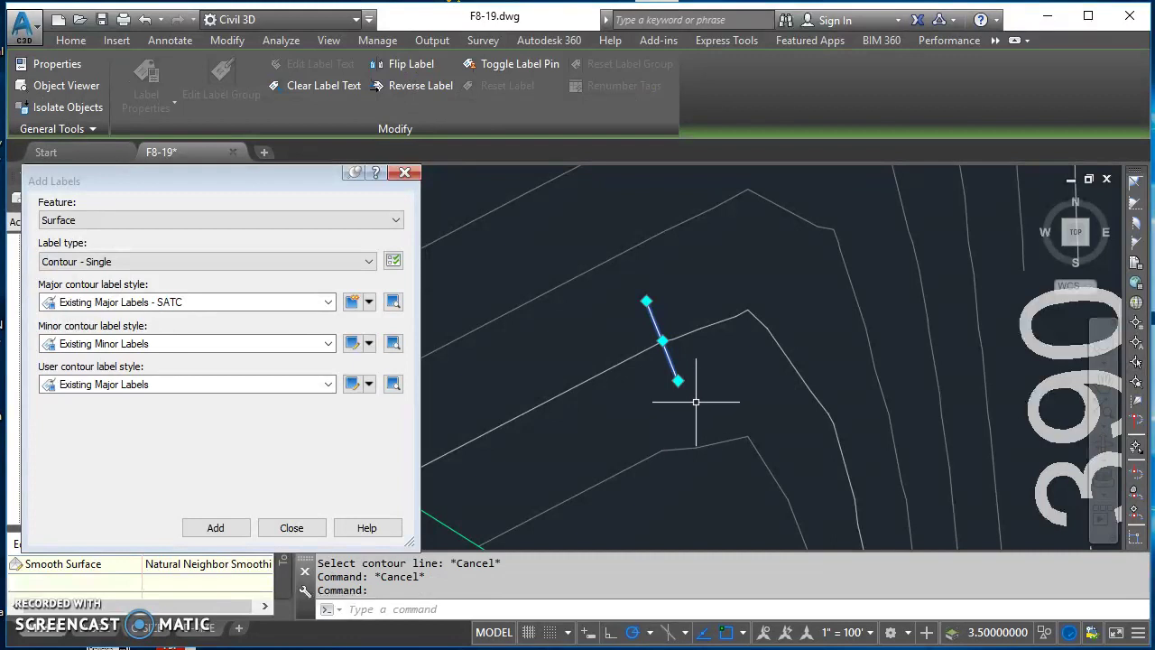
key(Delete)
scroll(743, 361, down, 2)
click(847, 292)
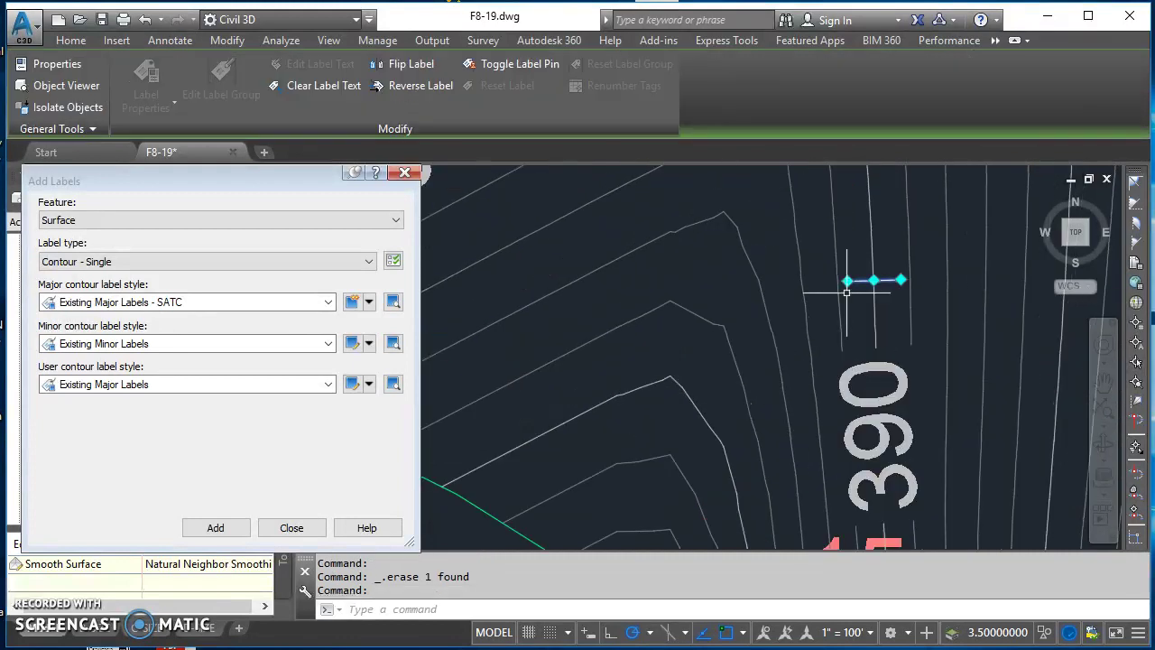
key(Delete)
- Slide the lower 390 label up its contour near point 14, then zoom to the whole surface
scroll(877, 361, down, 2)
scroll(803, 352, up, 1)
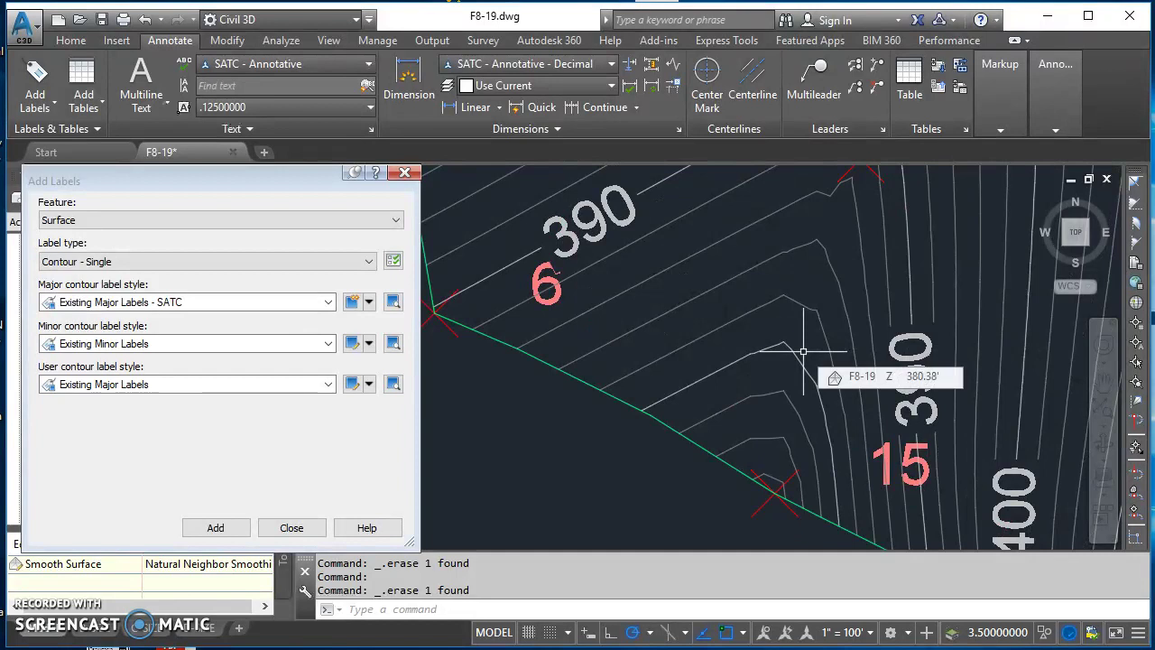
scroll(803, 352, up, 2)
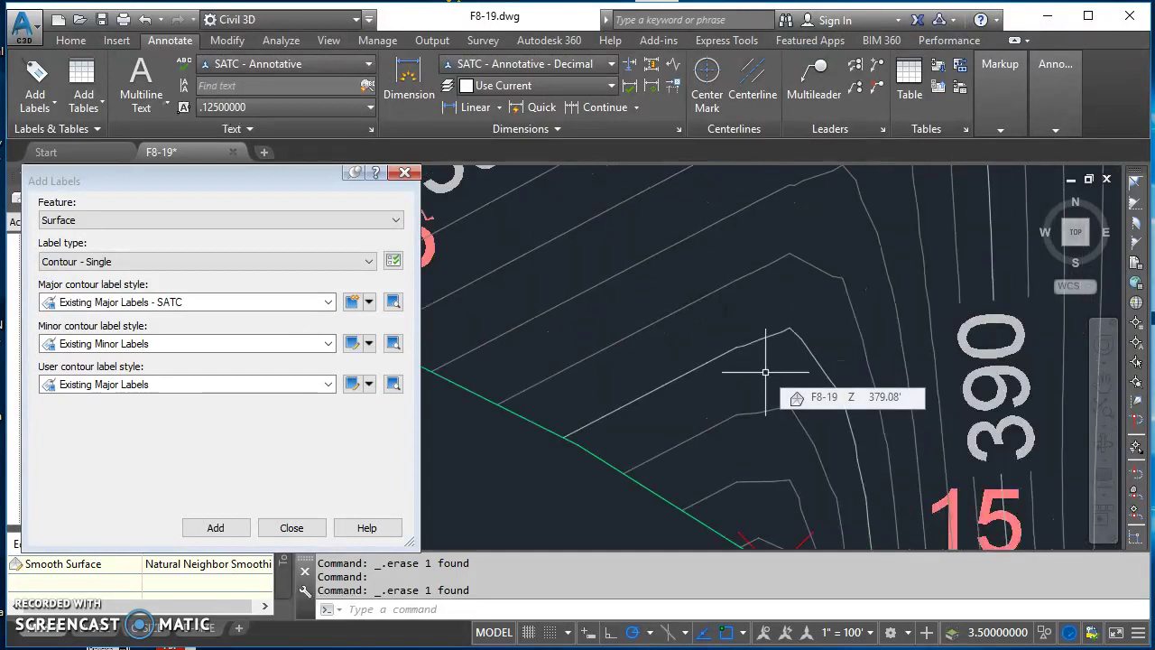
scroll(1065, 361, down, 2)
scroll(1061, 297, down, 1)
middle_drag(1062, 225, 632, 392)
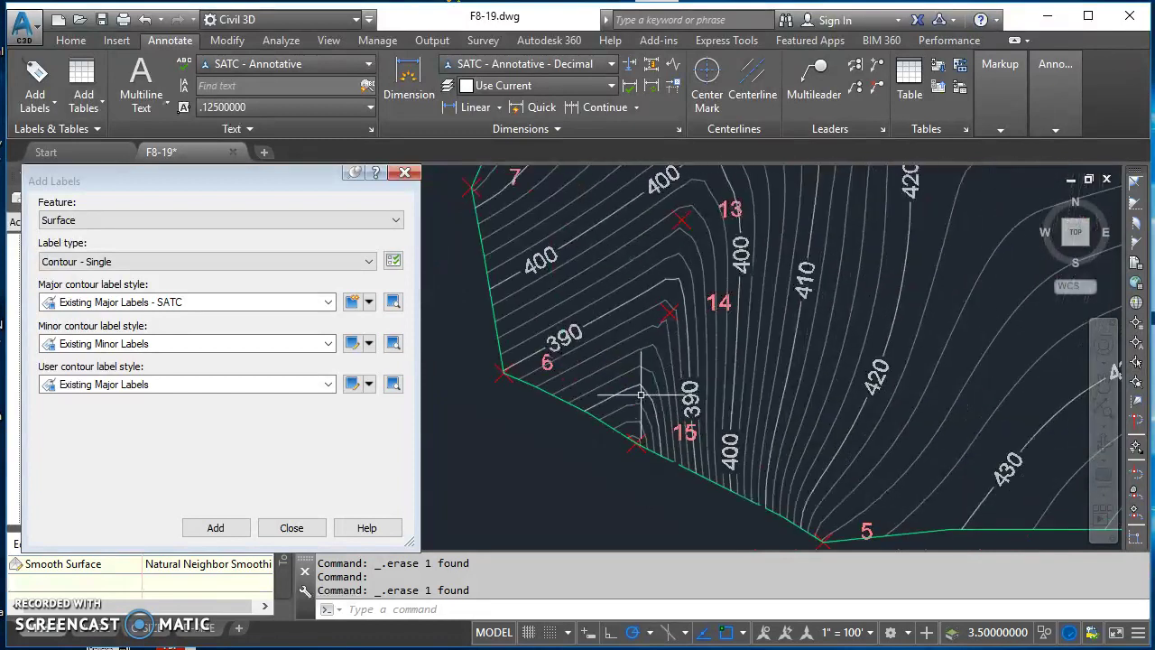
scroll(686, 401, up, 1)
click(708, 399)
scroll(713, 395, up, 3)
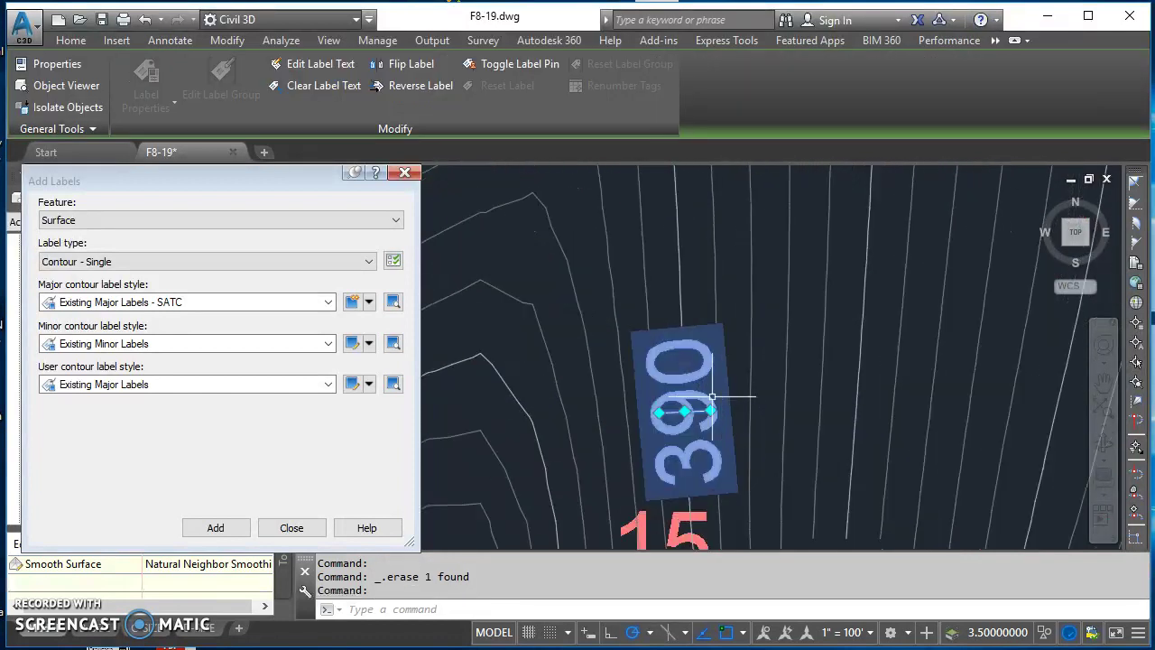
click(684, 412)
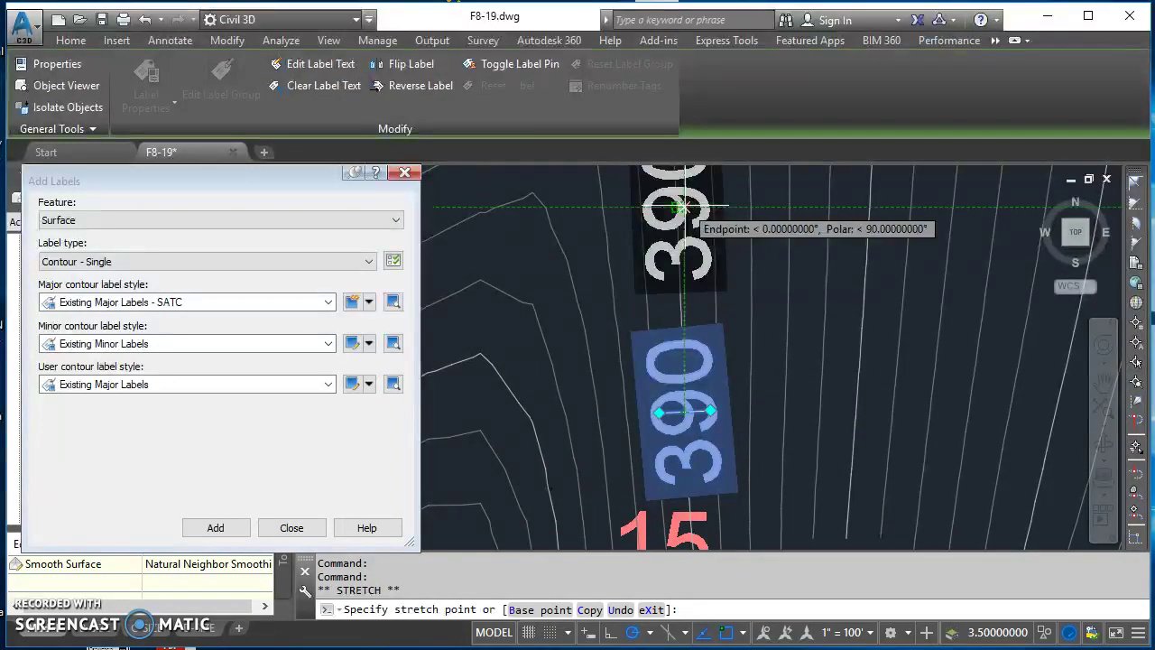
click(677, 207)
scroll(691, 237, down, 5)
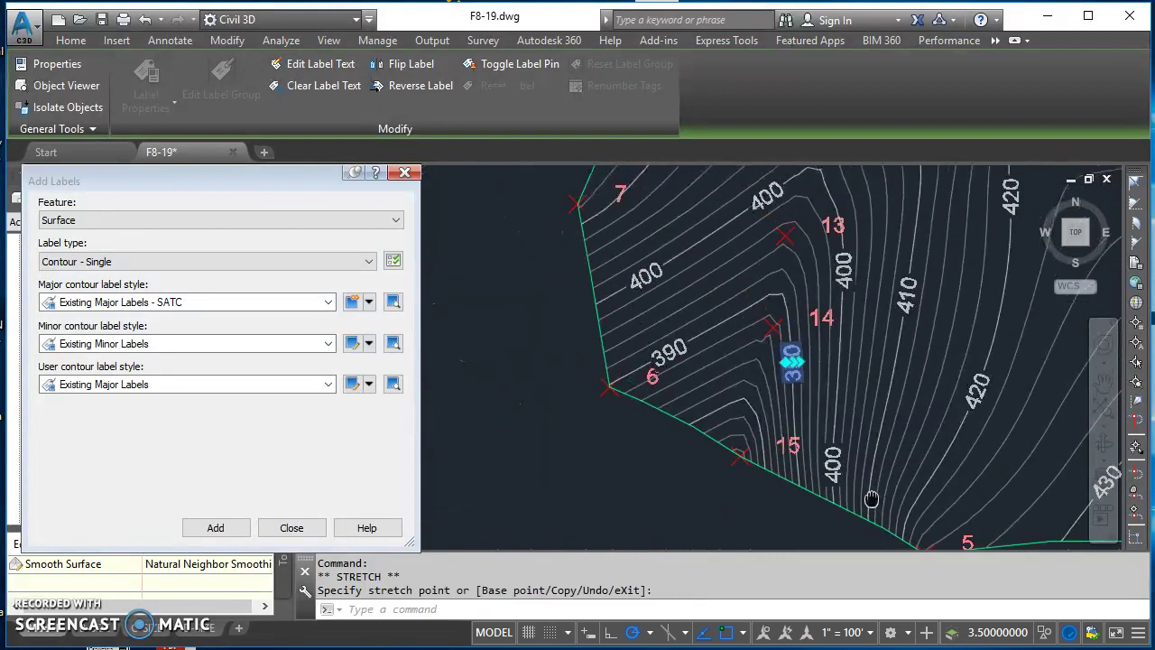
key(Escape)
key(Escape)
key(Escape)
middle_click(885, 418)
middle_click(884, 418)
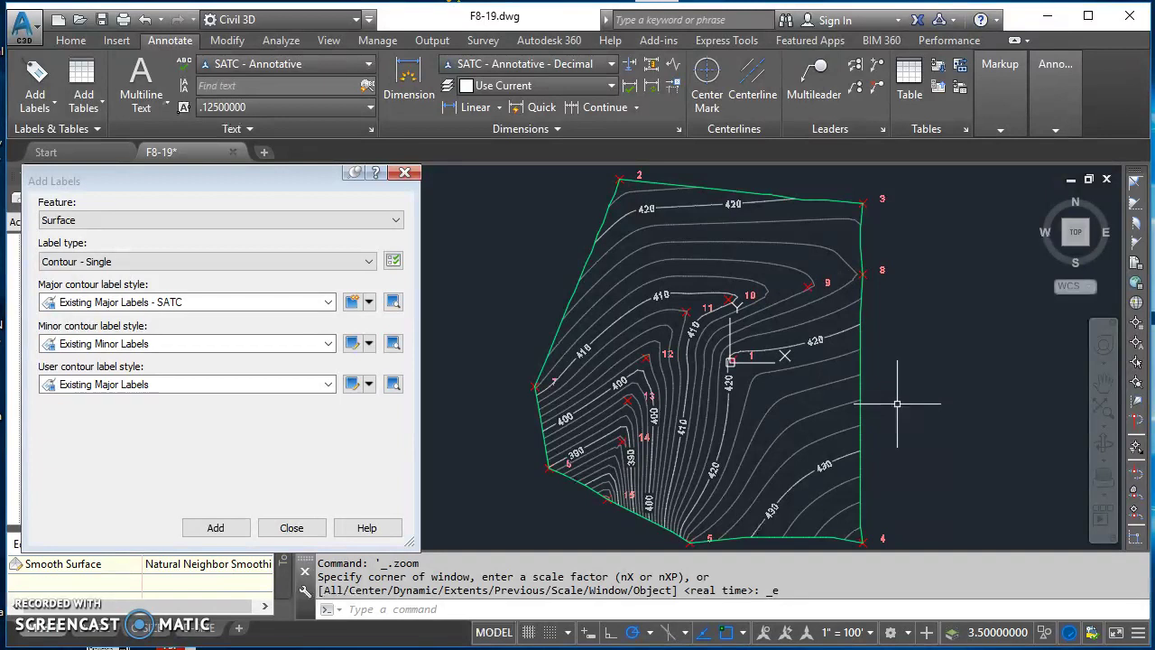
- Save drawing F8-19 with Ctrl+S and close the Add Labels window
key(ctrl+s)
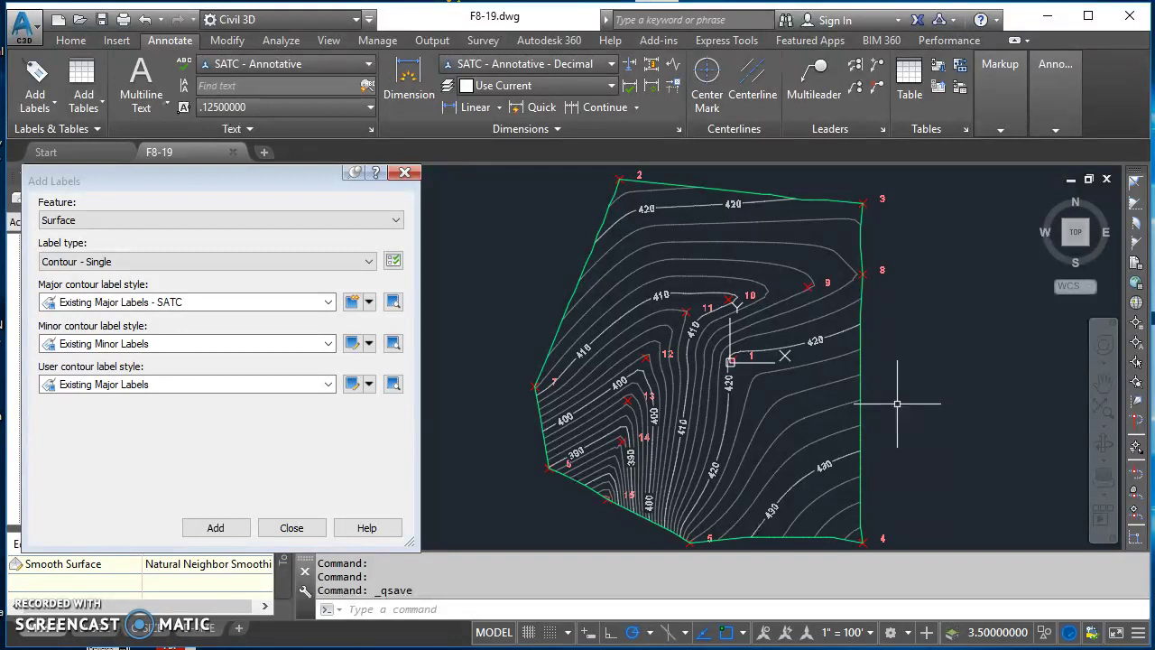
click(404, 174)
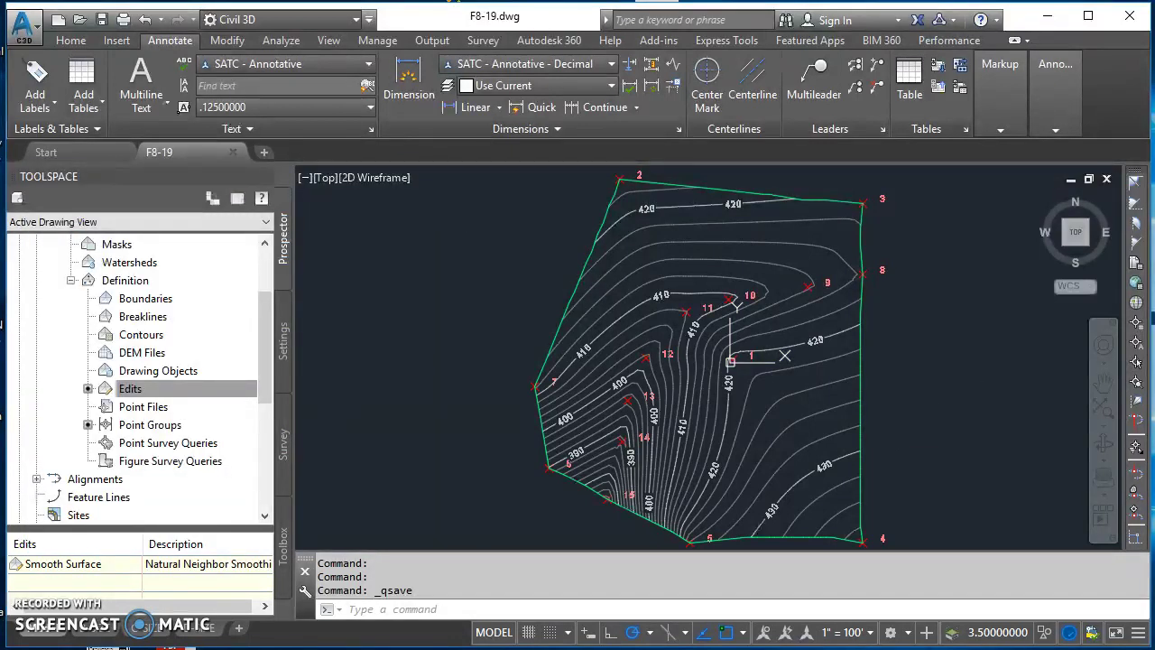